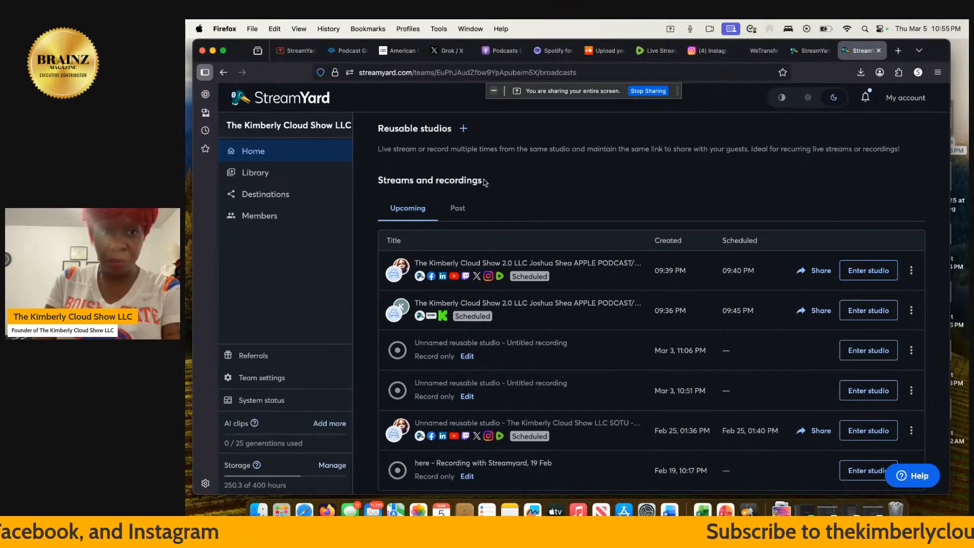
Download the full video recording of the Mar 5 episode from the Library.
left_click(314, 181)
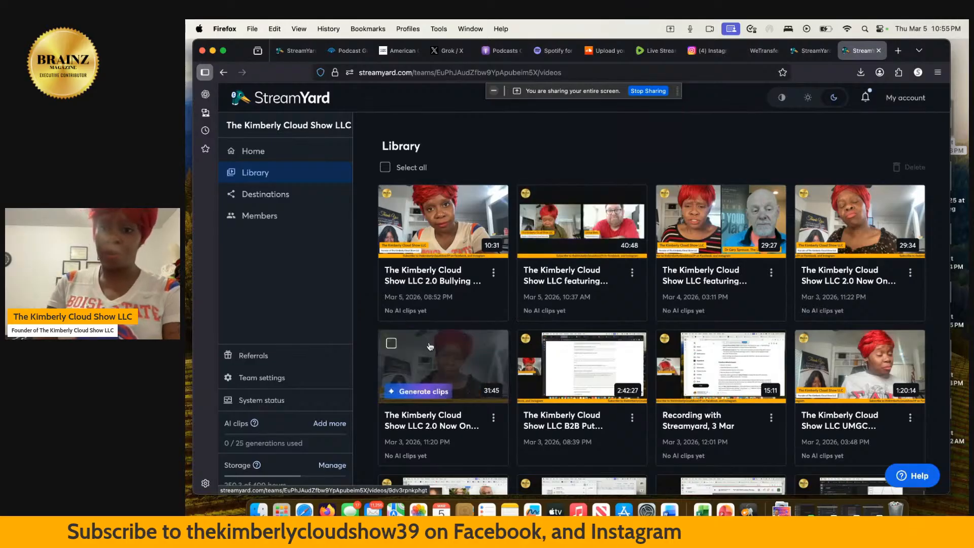
scroll(428, 346, "down", 3)
scroll(427, 347, "up", 2)
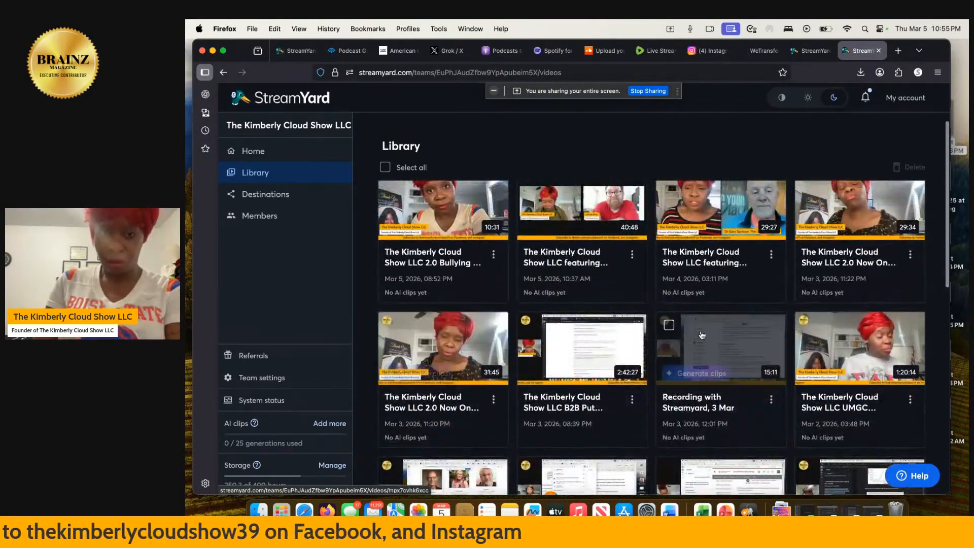
scroll(704, 333, "down", 1)
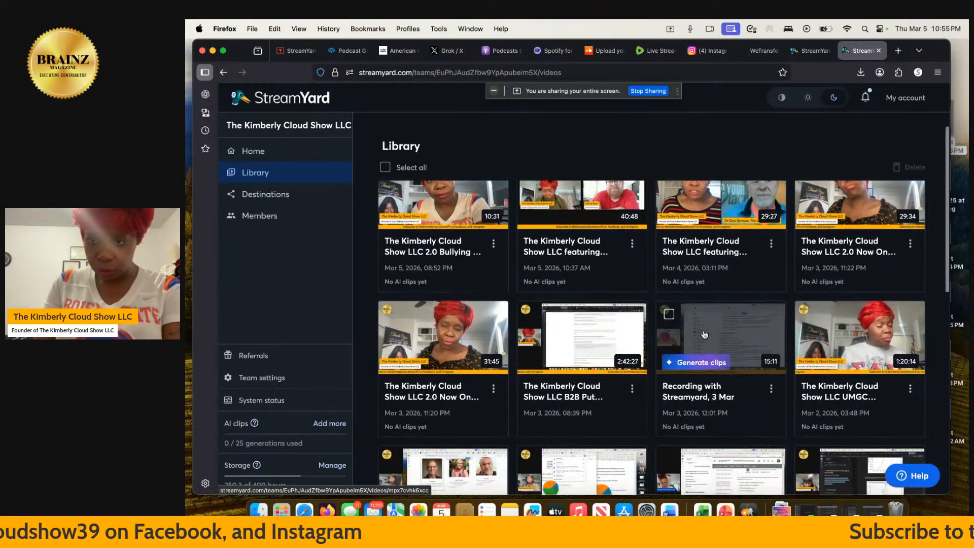
left_click(632, 245)
left_click(640, 204)
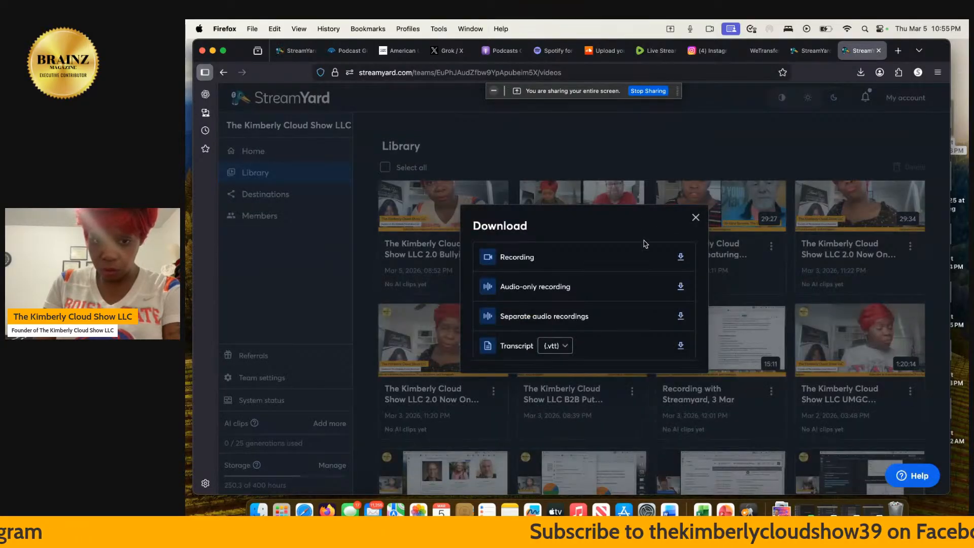
left_click(681, 257)
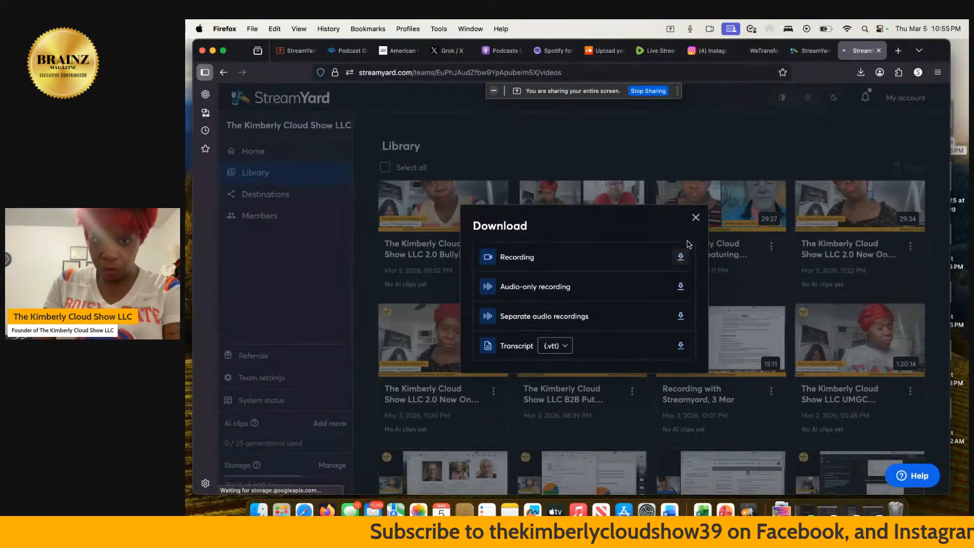
left_click(576, 227)
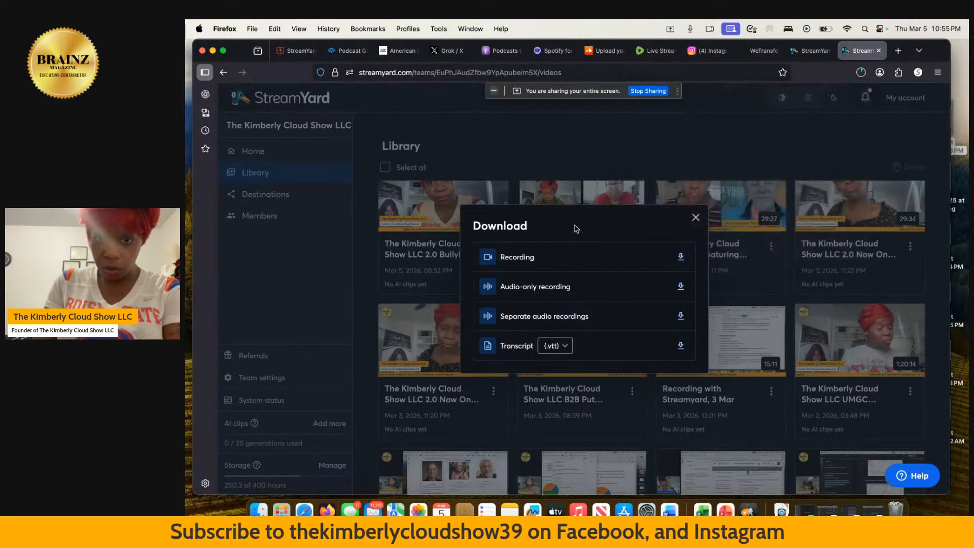
Start the audio-only download of the same Mar 5 recording.
left_click(696, 219)
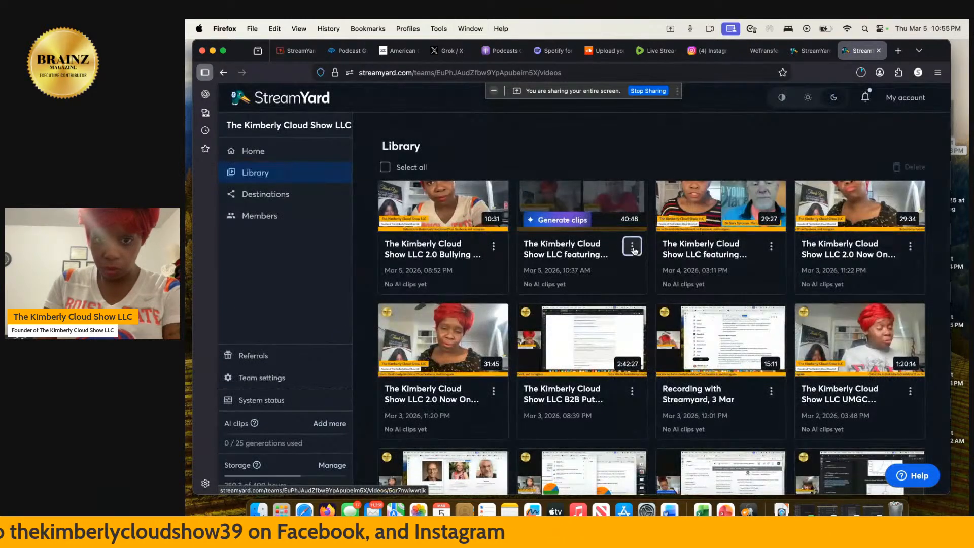
left_click(632, 246)
left_click(652, 201)
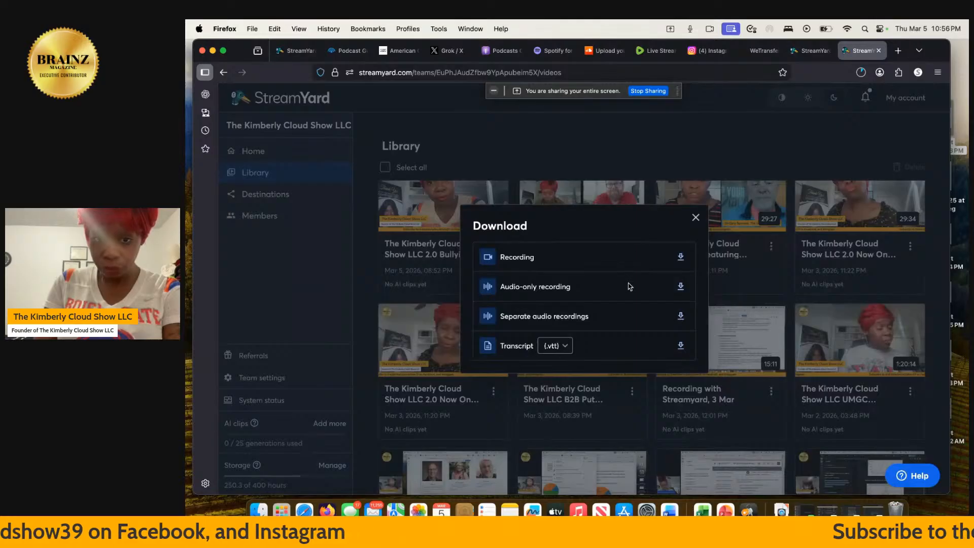
left_click(680, 287)
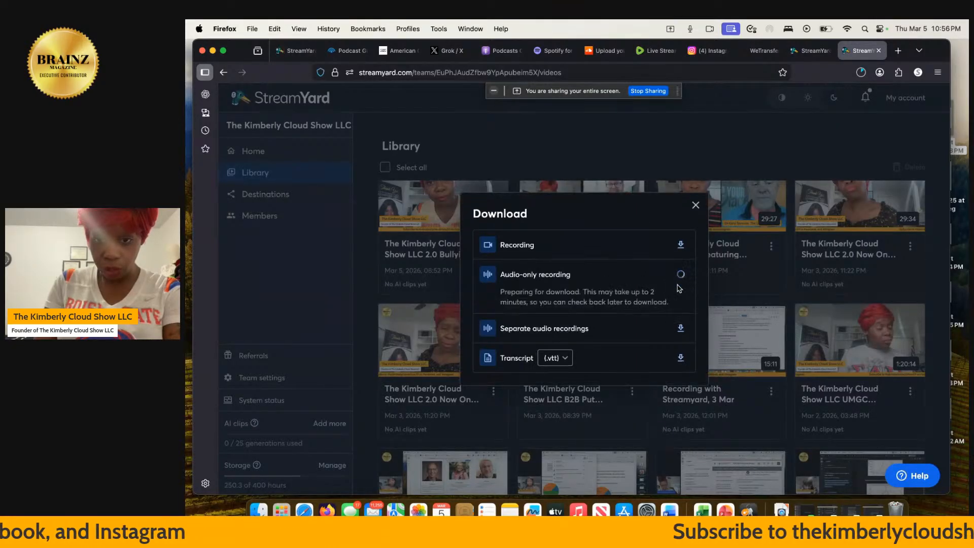
left_click(696, 206)
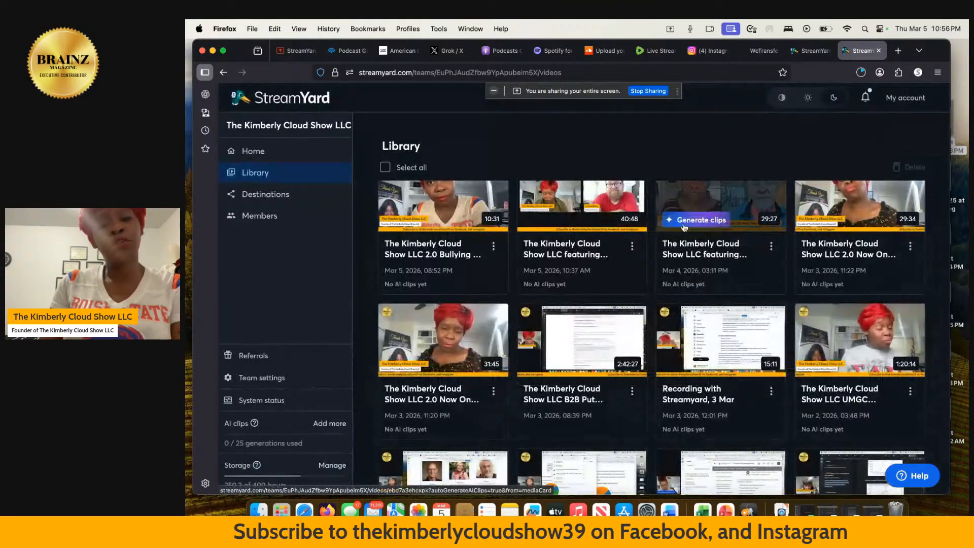
left_click(633, 247)
Start a 9:16 Shorts and Reels edit and slide the 3:00 clip to begin near 5:20.
left_click(664, 131)
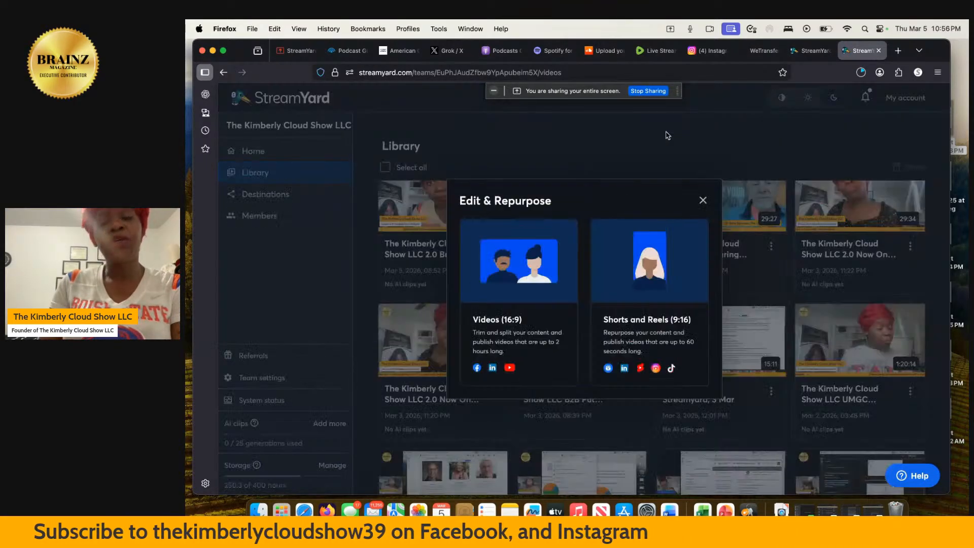
left_click(633, 297)
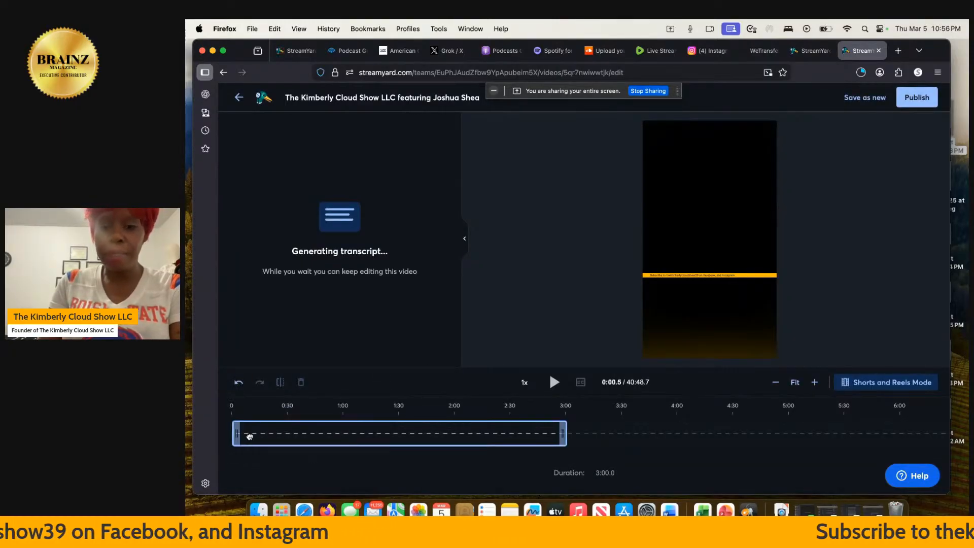
left_click_drag(250, 436, 828, 416)
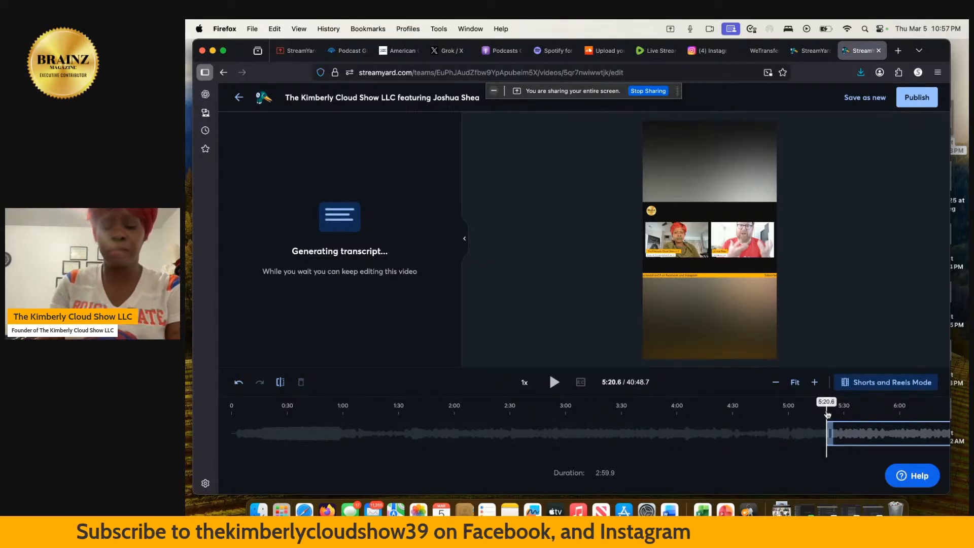
Play the short from about 5:20 and pause it at roughly 5:37.
key("space")
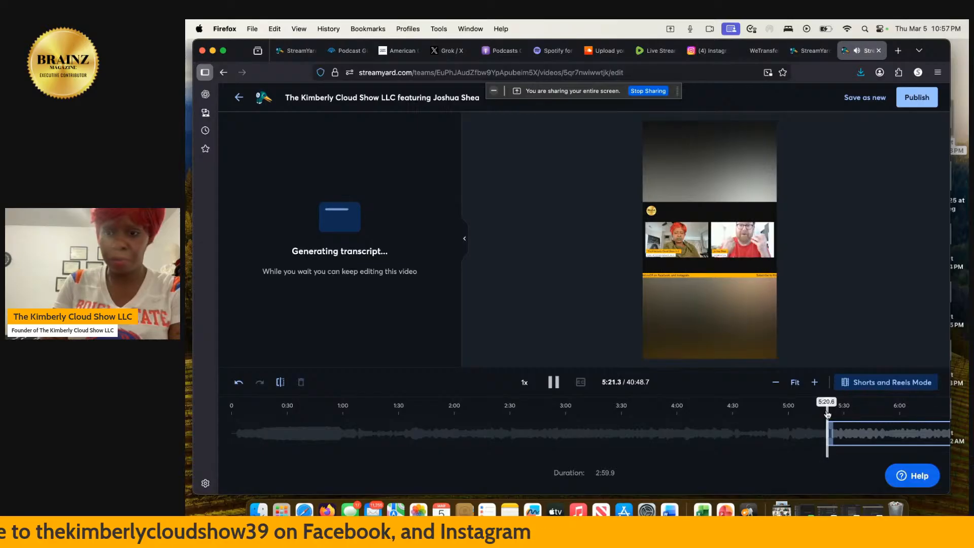
scroll(855, 440, "right", 10)
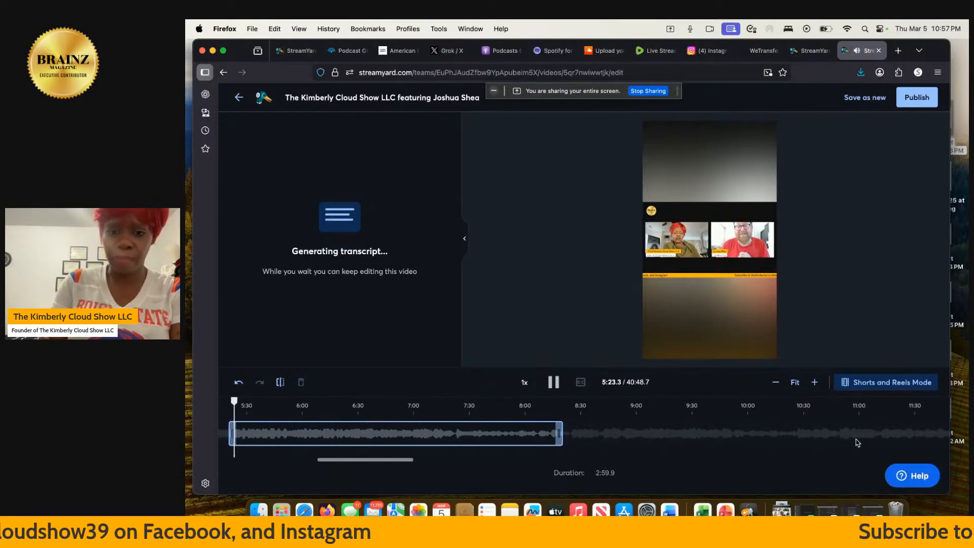
key("space")
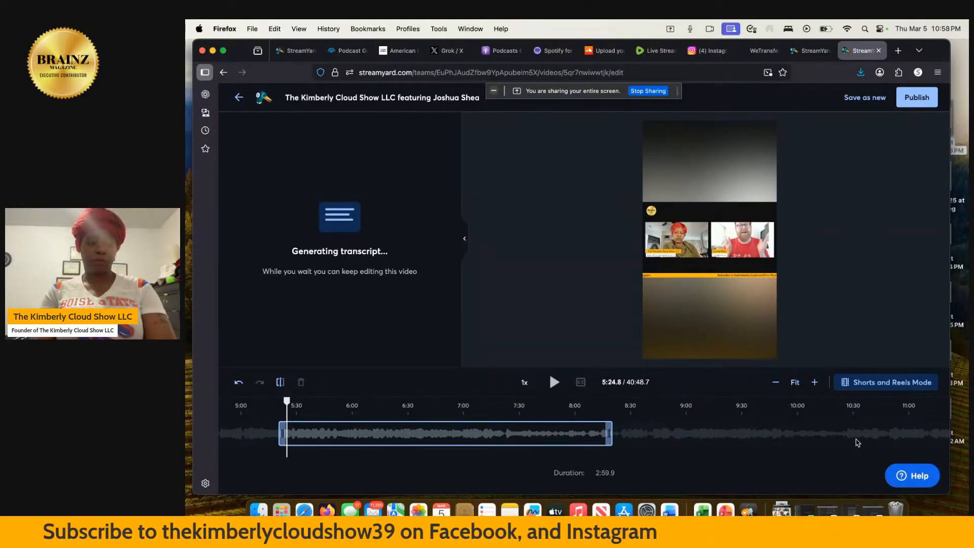
key("space")
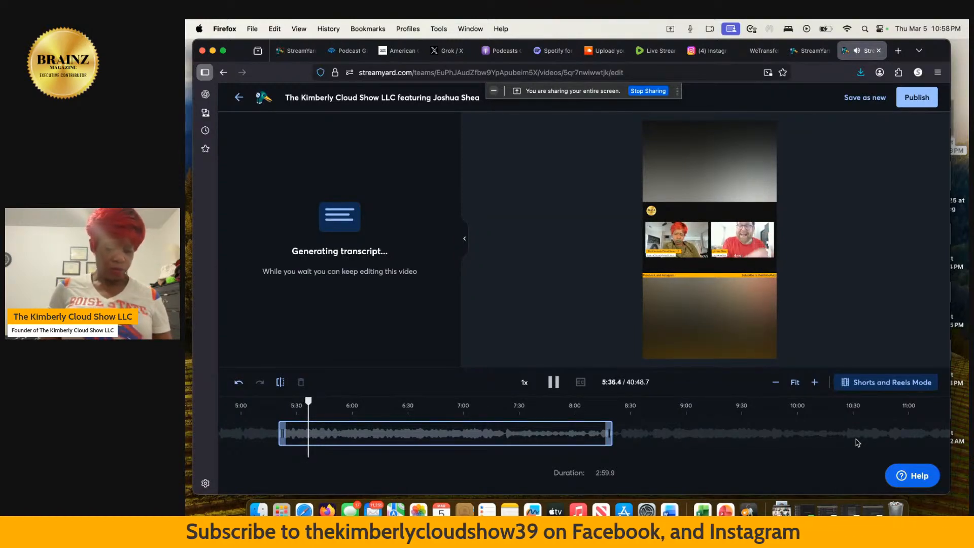
key("space")
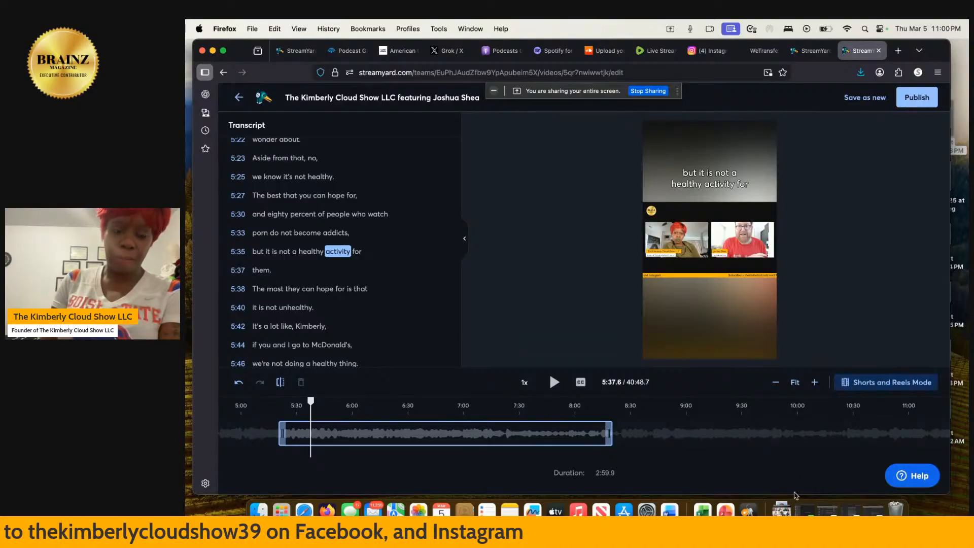
Trim the clip's end from 8:20 back to 6:48, making it 1:27.7, and replay from 5:35.8.
key("space")
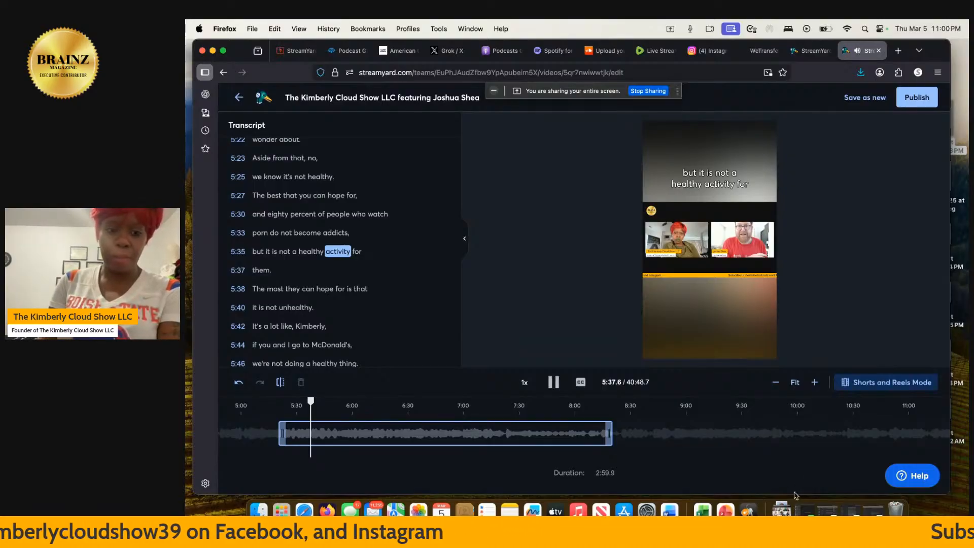
left_click(611, 433)
left_click_drag(611, 434, 441, 426)
left_click(308, 416)
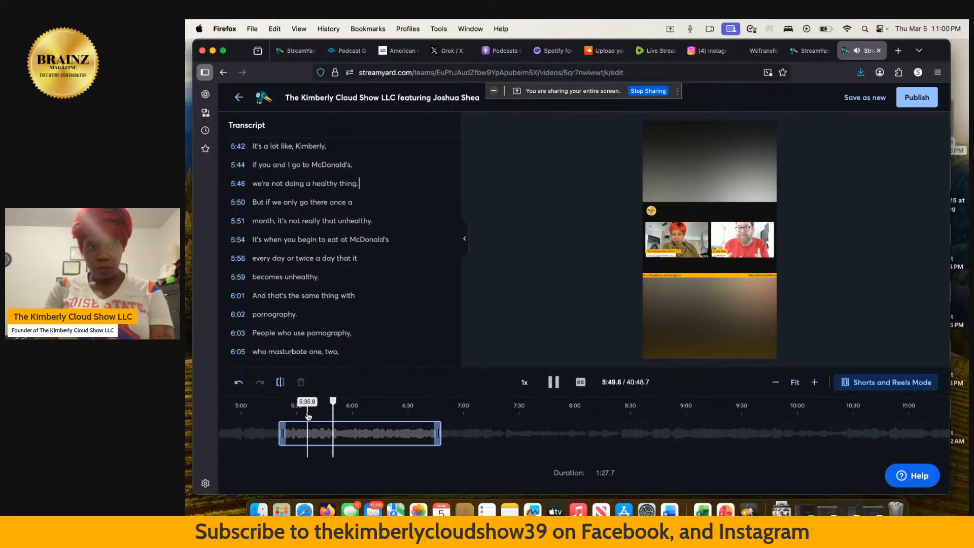
key("space")
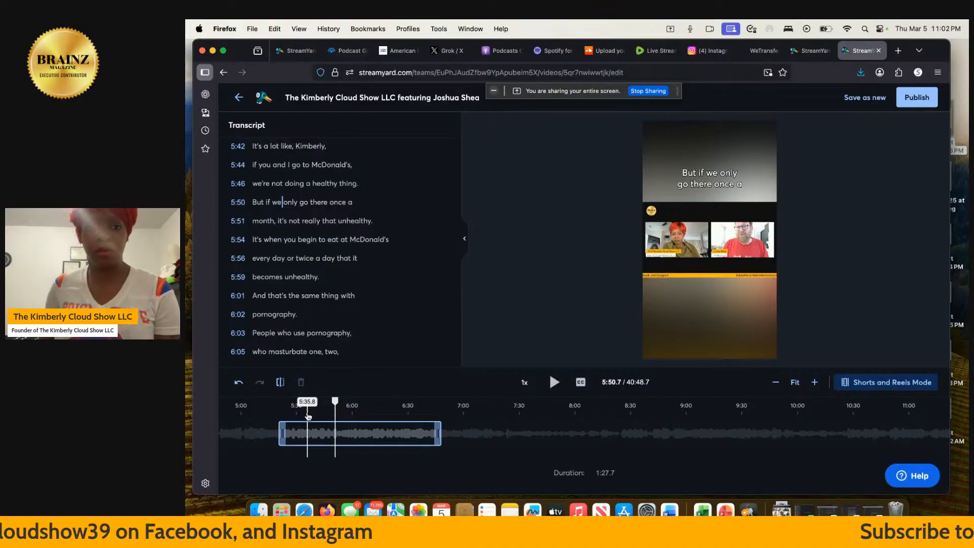
key("space")
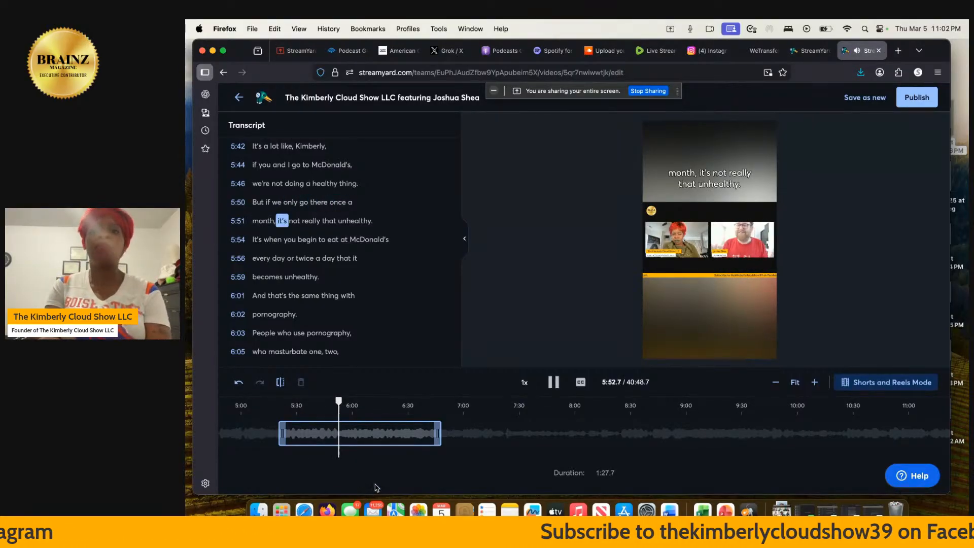
key("space")
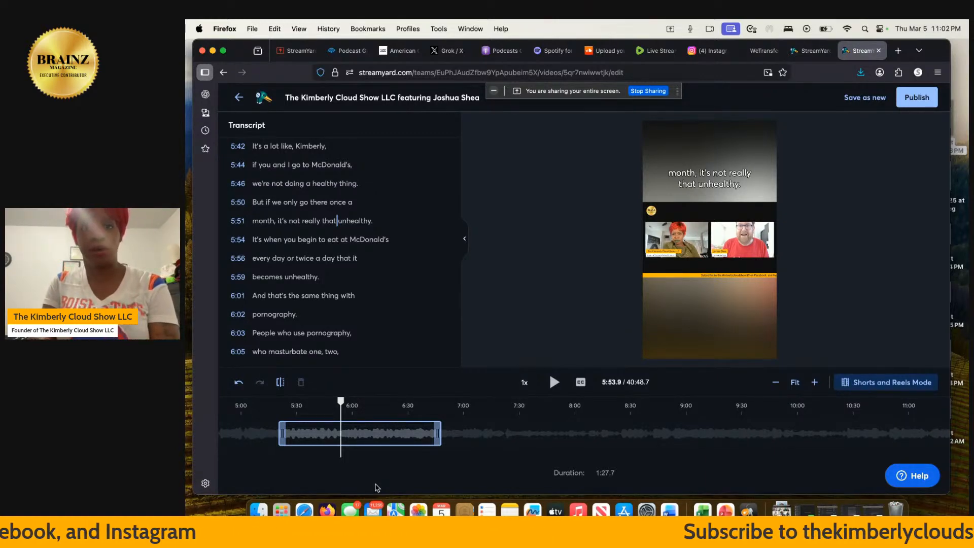
key("space")
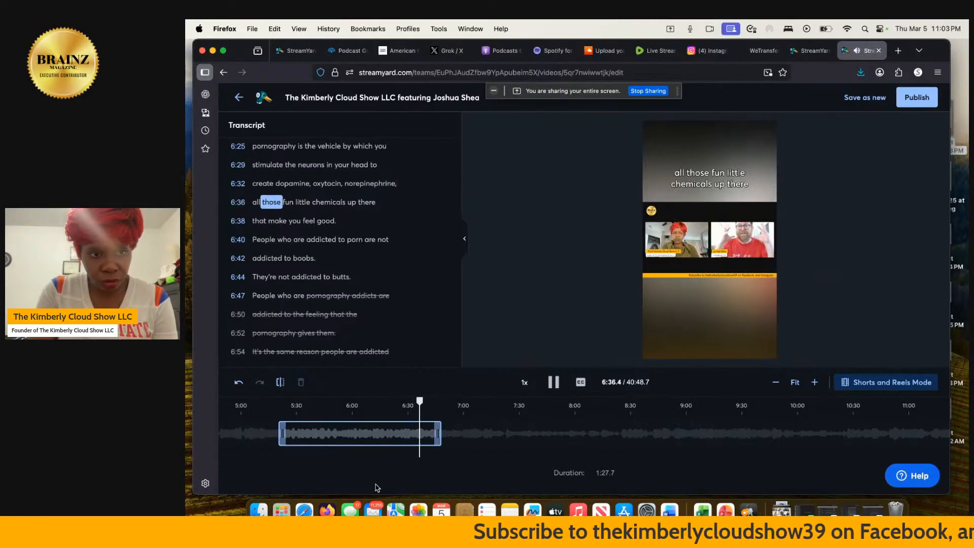
Pull the short's end back to 6:39.9 so it runs 1:19.6.
left_click(416, 415)
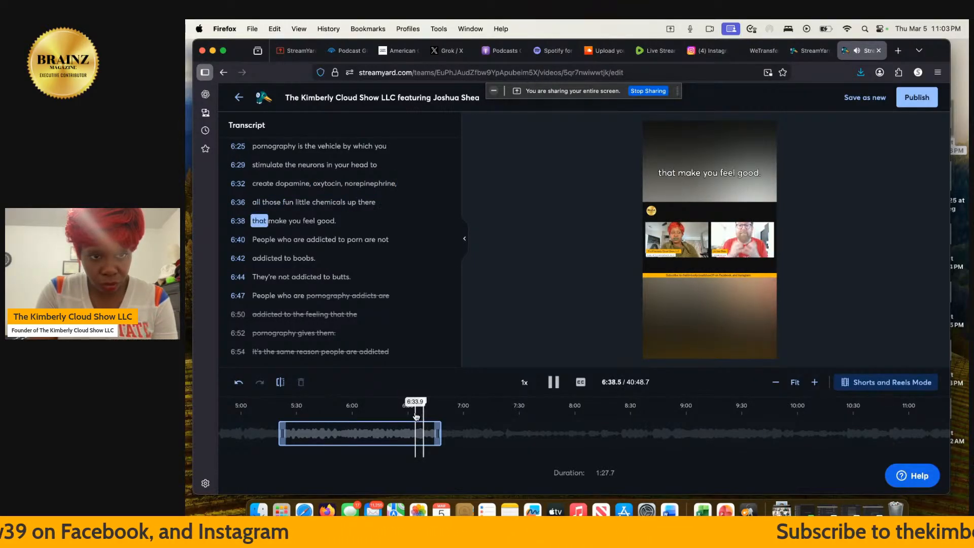
key("space")
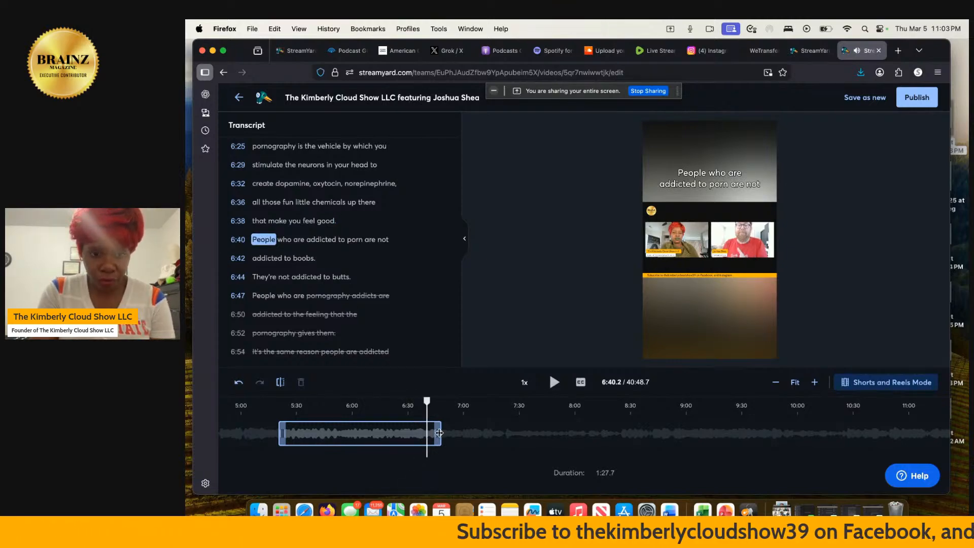
left_click_drag(440, 433, 424, 433)
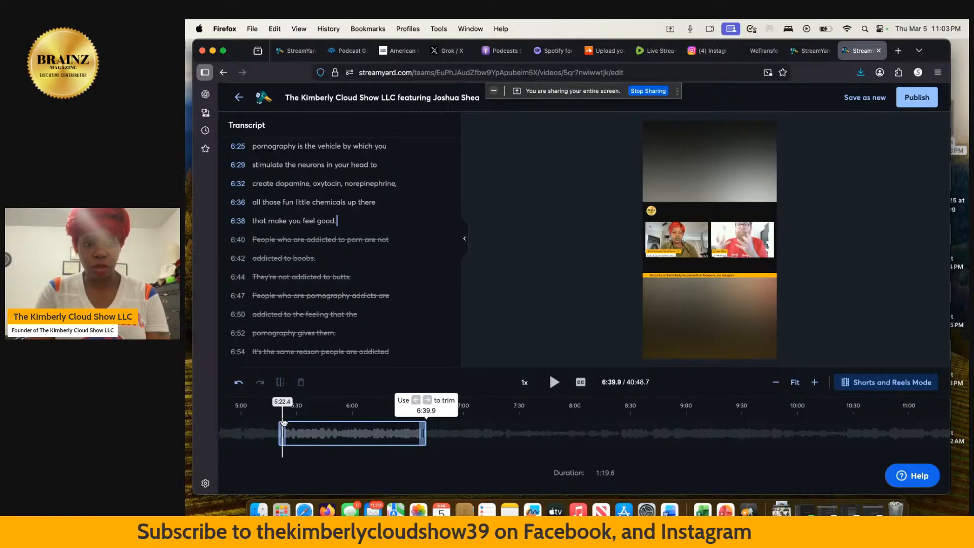
left_click(283, 416)
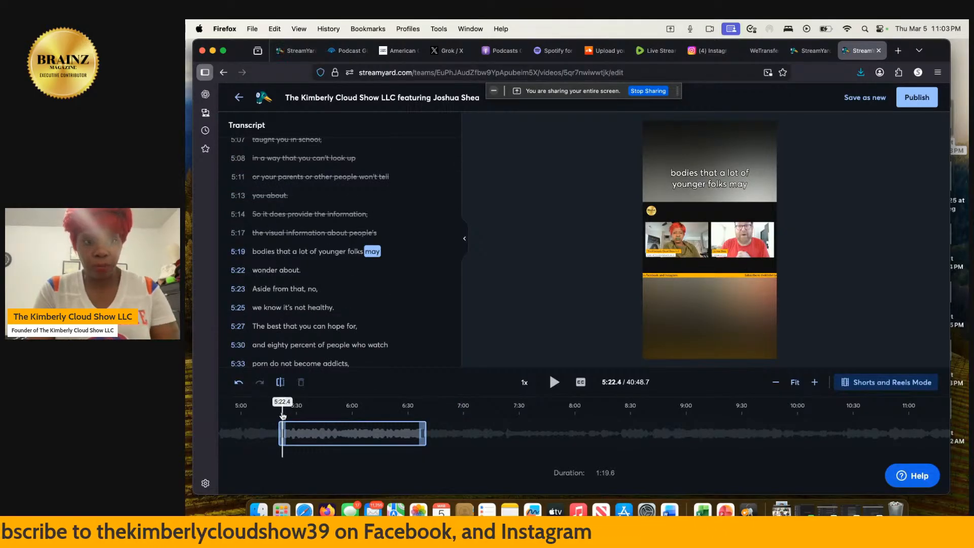
Choose TikTok and YouTube as destinations and begin the description with the guest's handle.
left_click(917, 98)
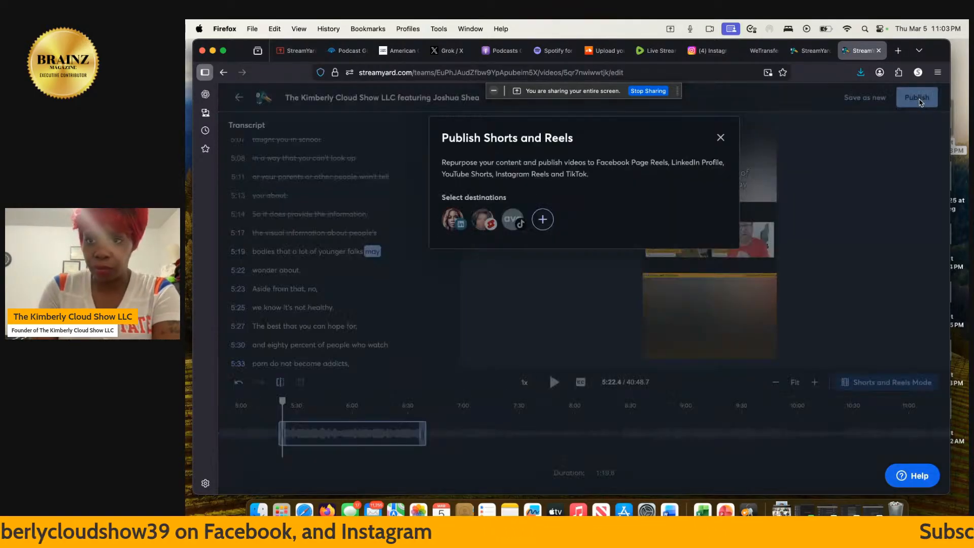
left_click(509, 218)
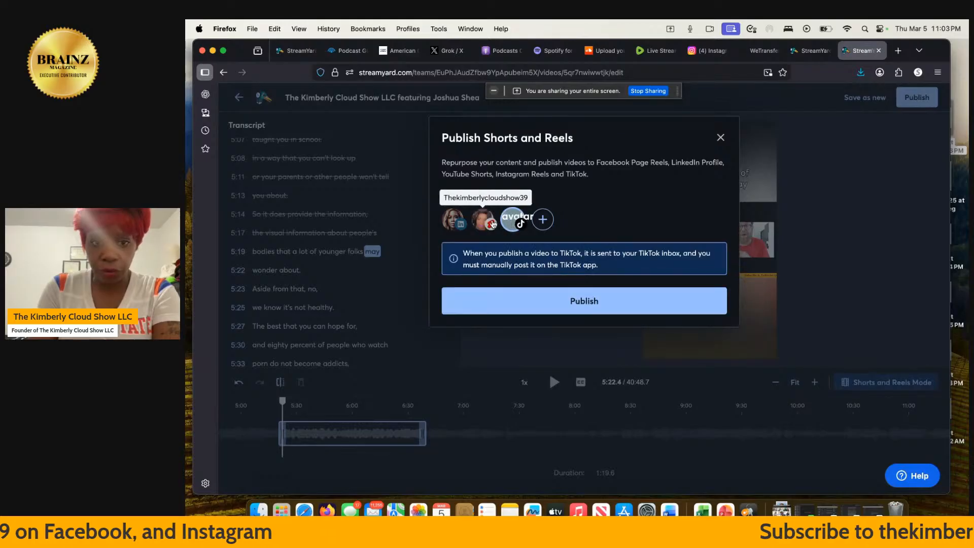
left_click(493, 224)
left_click(461, 271)
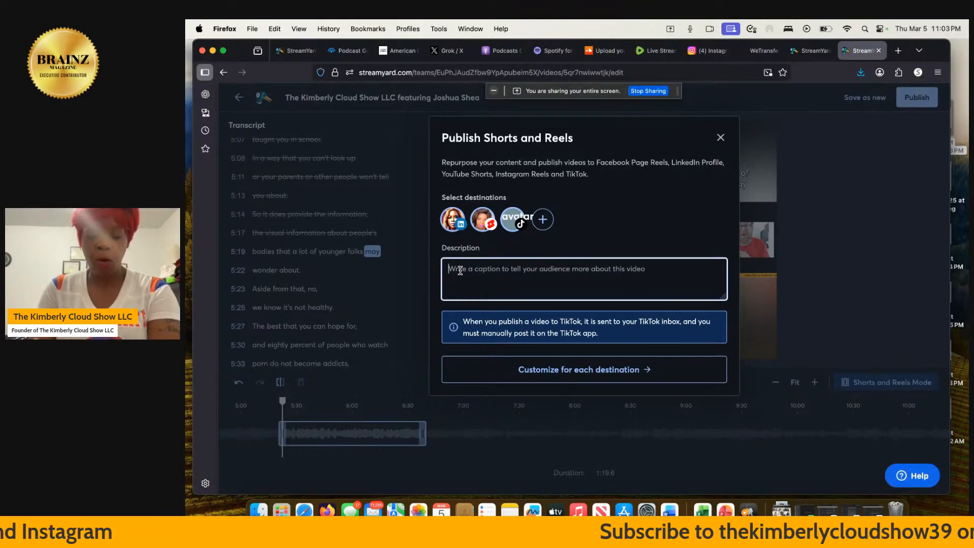
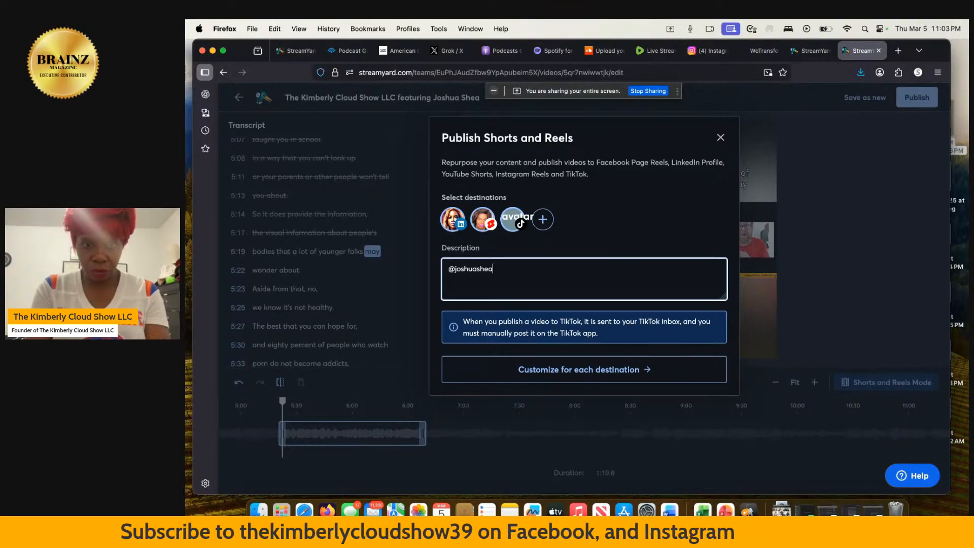
Use per-platform descriptions, writing 'thanks you for everything!' for the Public YouTube post.
left_click(488, 368)
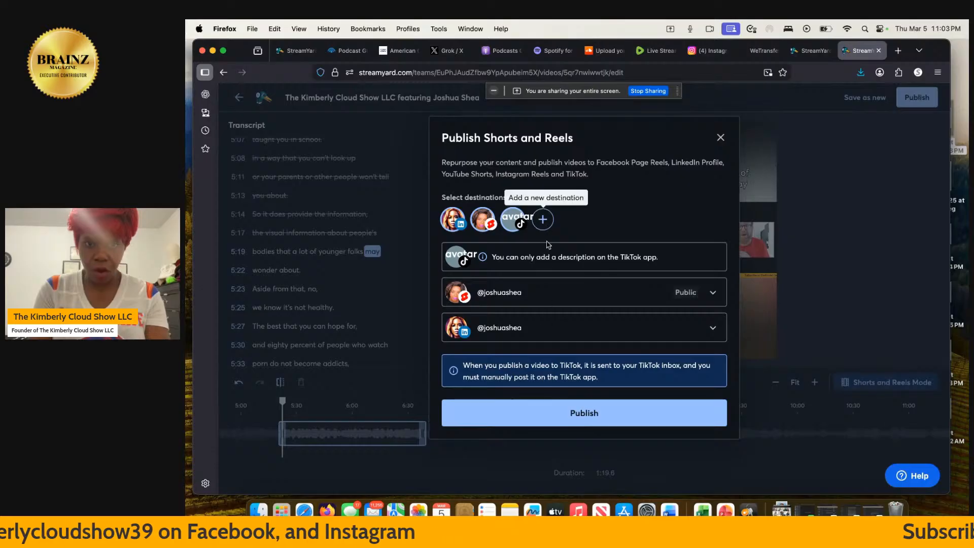
left_click(532, 292)
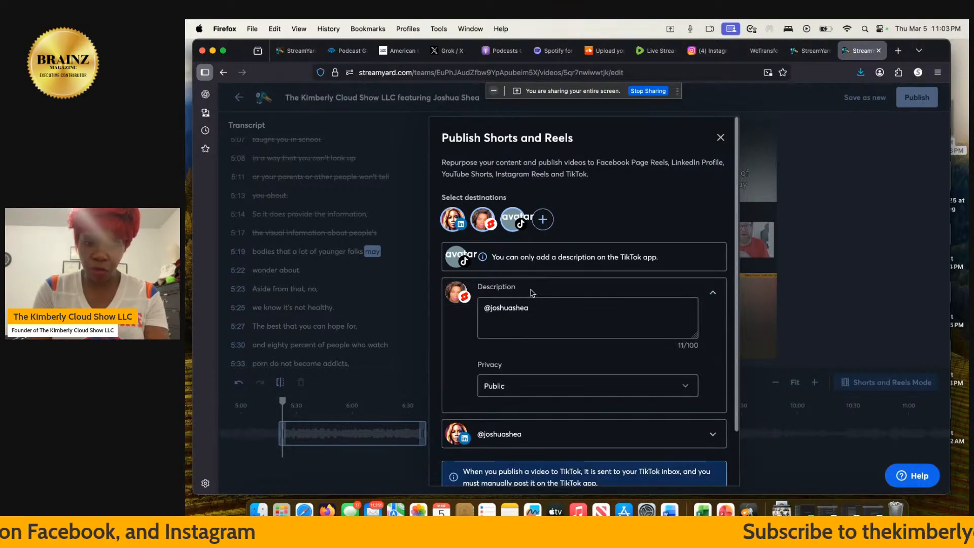
left_click(537, 308)
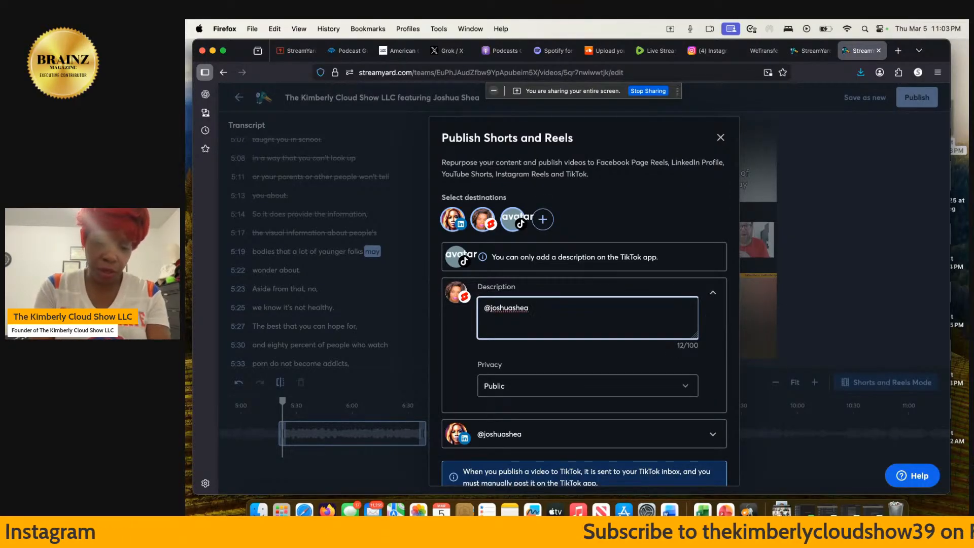
type("thanks")
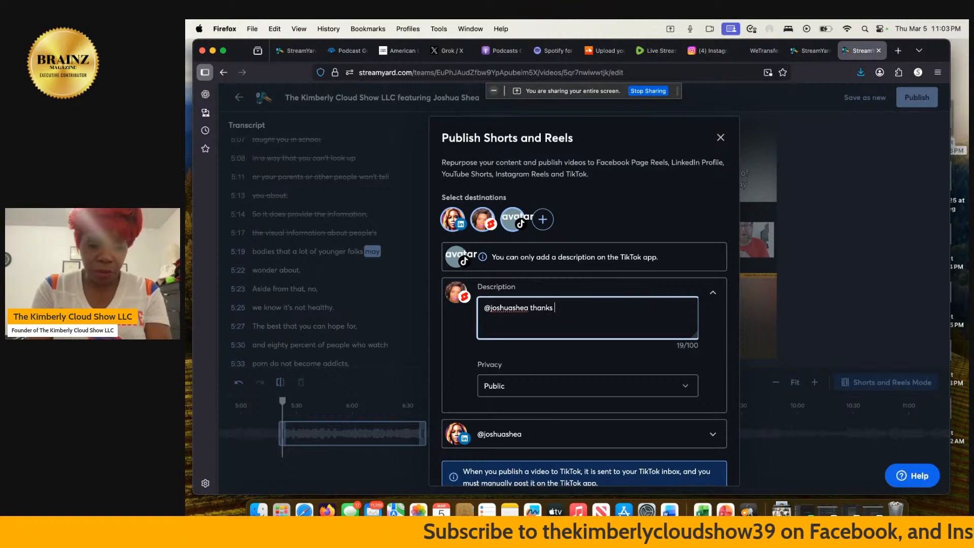
type(" you")
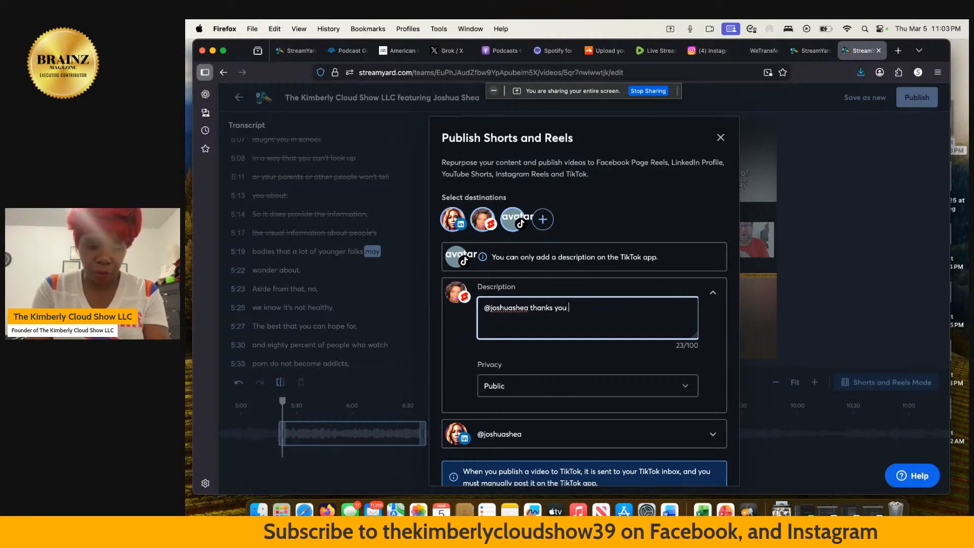
type(" for ever")
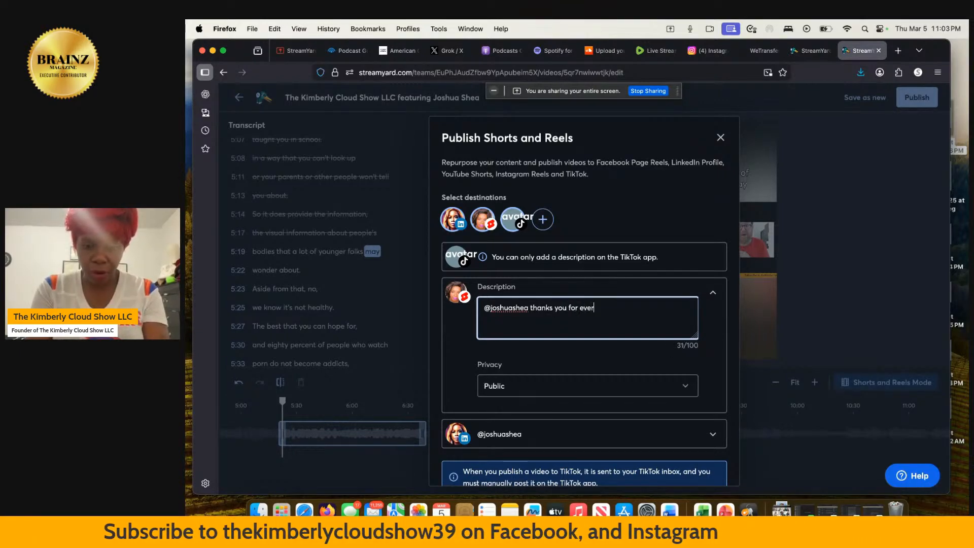
type("ything")
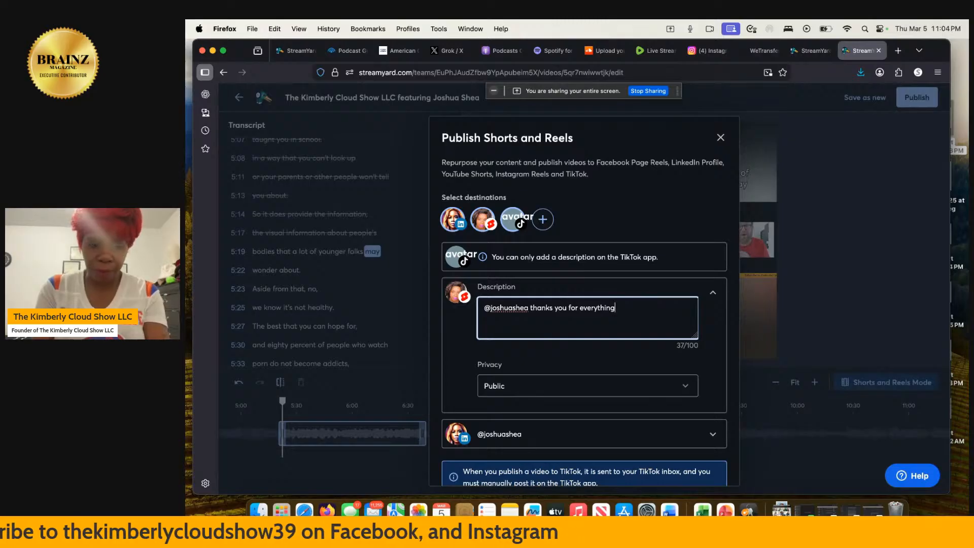
type("!")
Add 'thanks' after the guest's handle in the LinkedIn description.
scroll(518, 390, "down", 2)
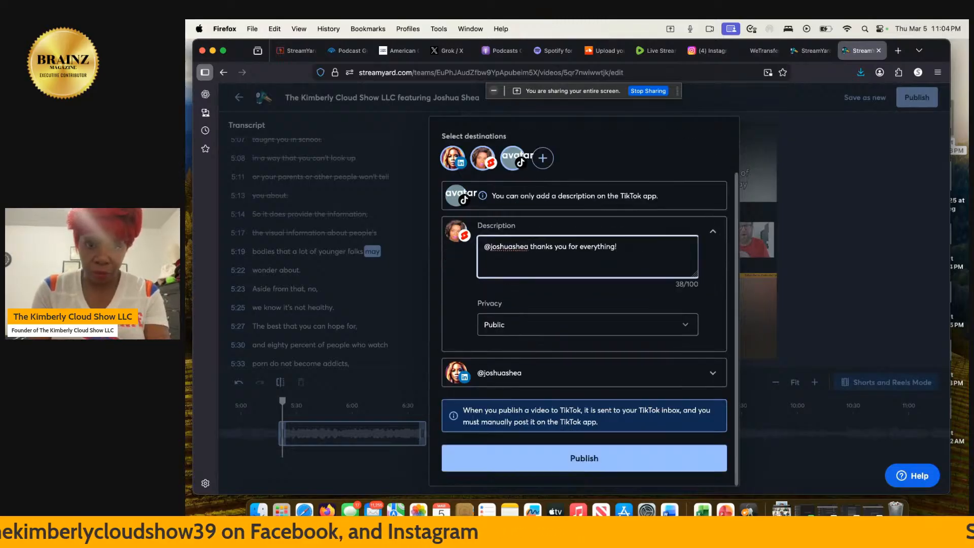
left_click(517, 389)
left_click(562, 334)
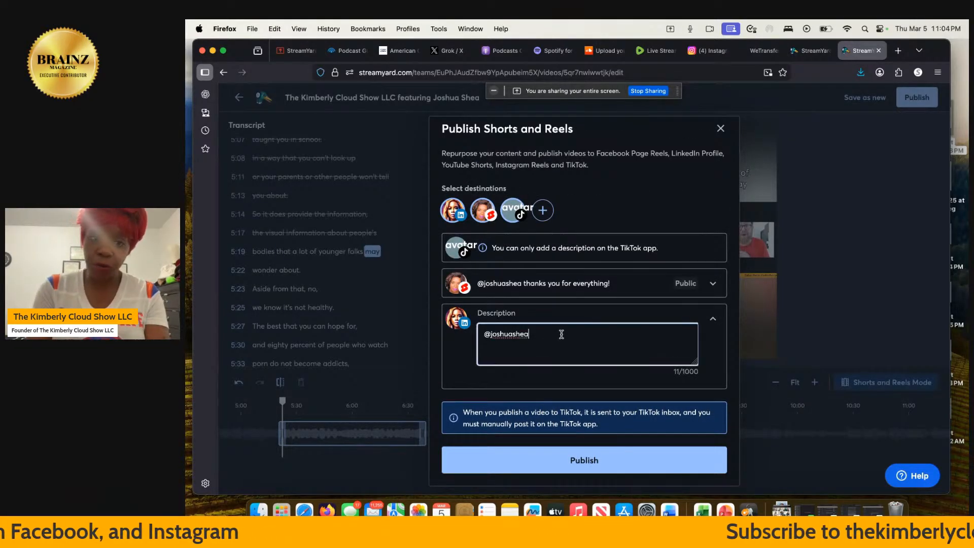
type("thanks")
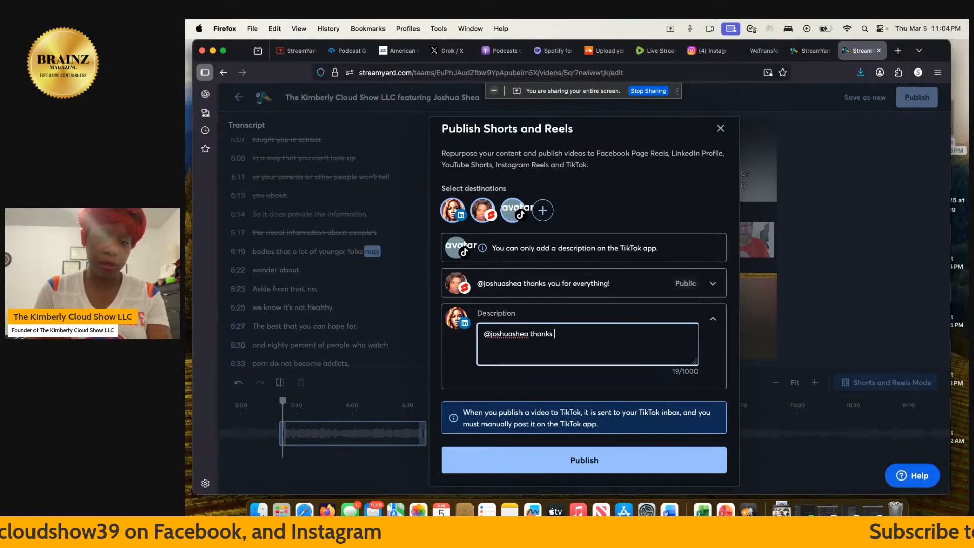
Publish the short and check its processing status in the video's Edits list.
left_click(532, 467)
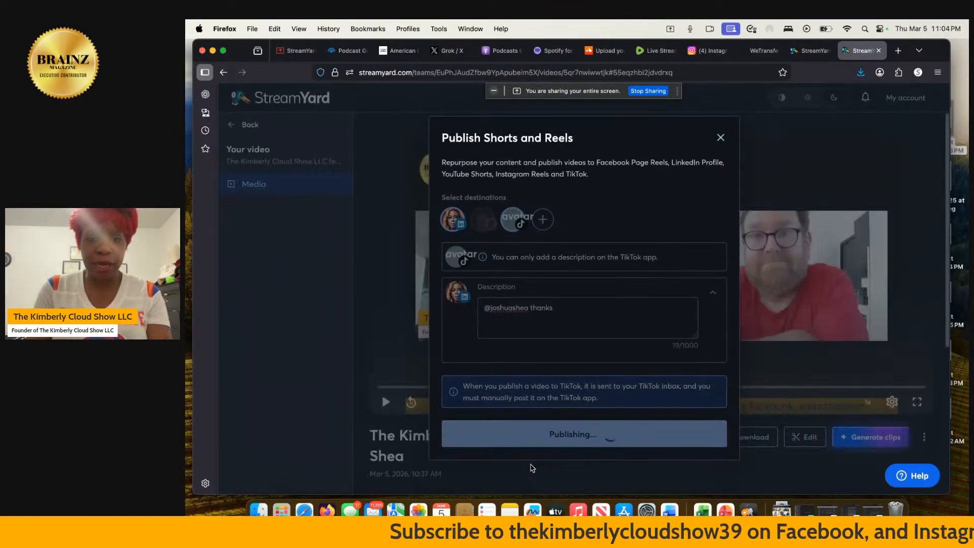
scroll(632, 437, "down", 3)
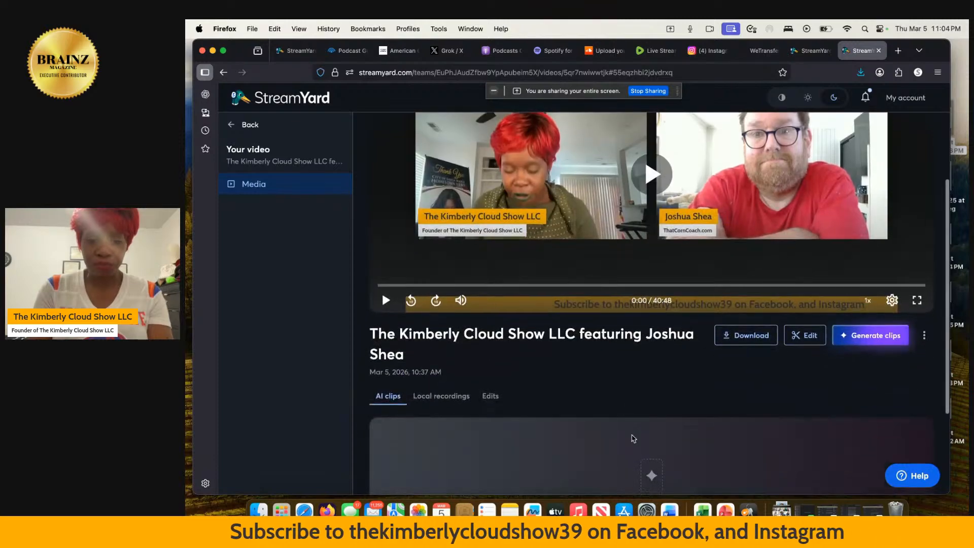
left_click(491, 397)
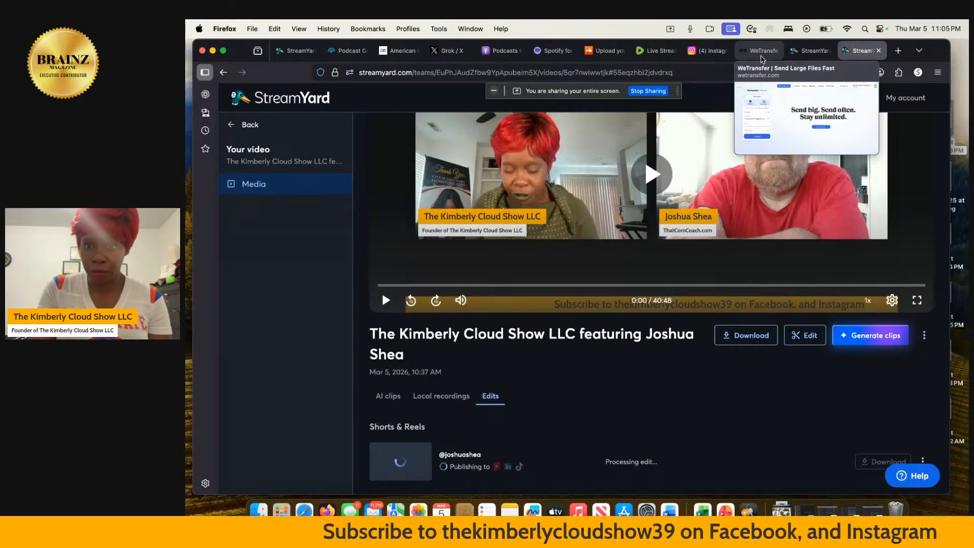
Drop the 1.3 GB episode MP4 from Firefox downloads into a new WeTransfer transfer.
left_click(762, 59)
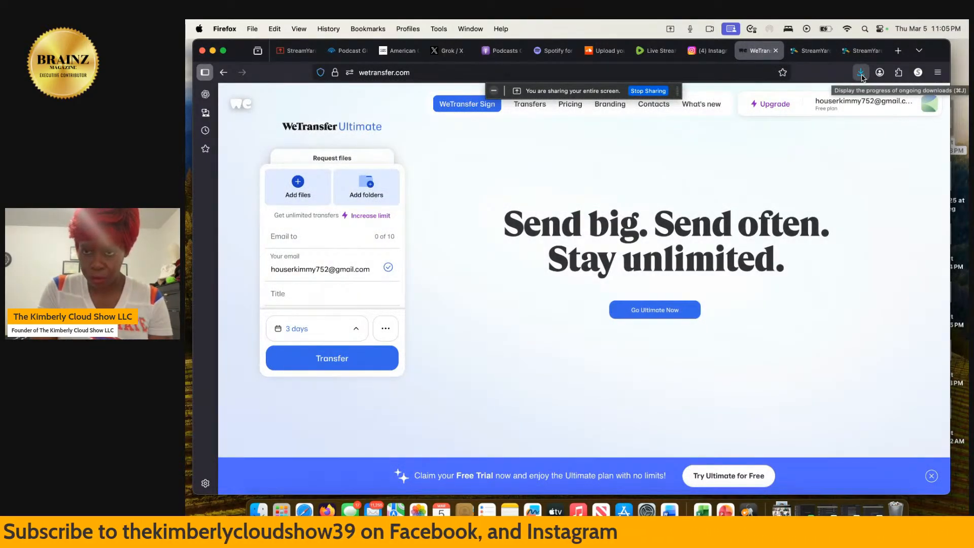
left_click(861, 73)
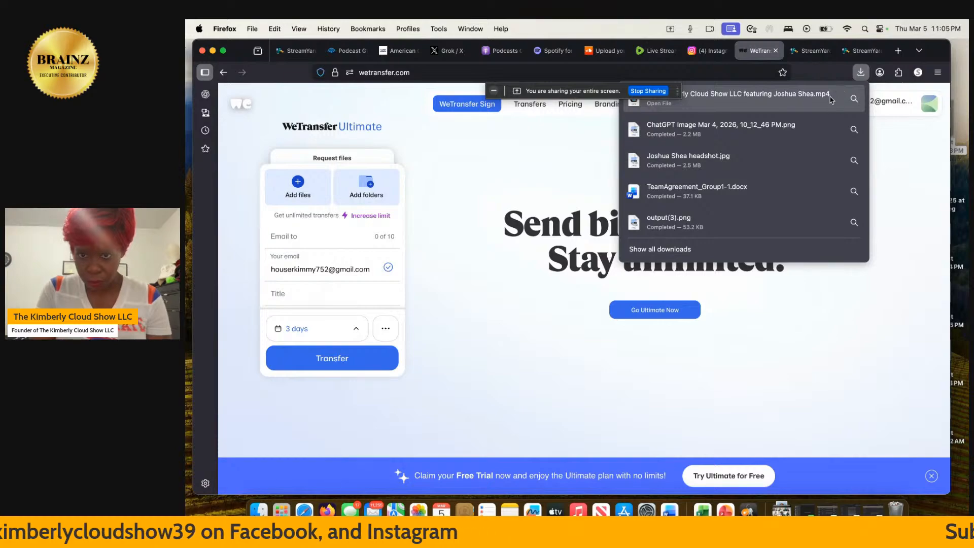
left_click_drag(820, 106, 463, 294)
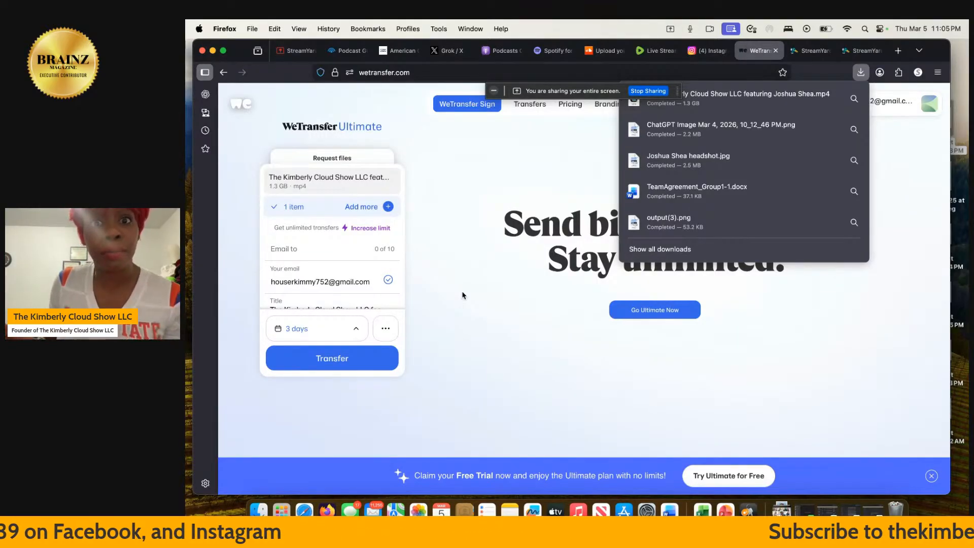
left_click(463, 233)
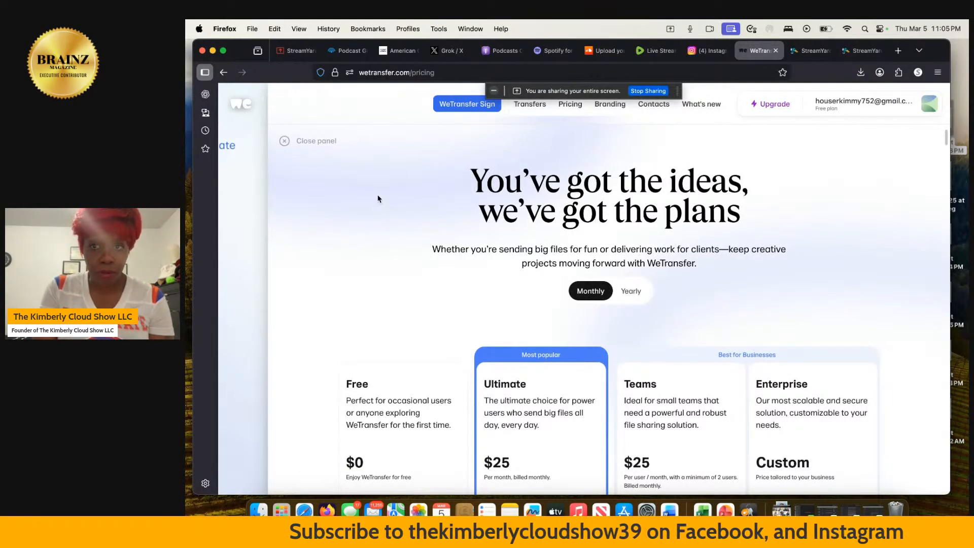
left_click(238, 238)
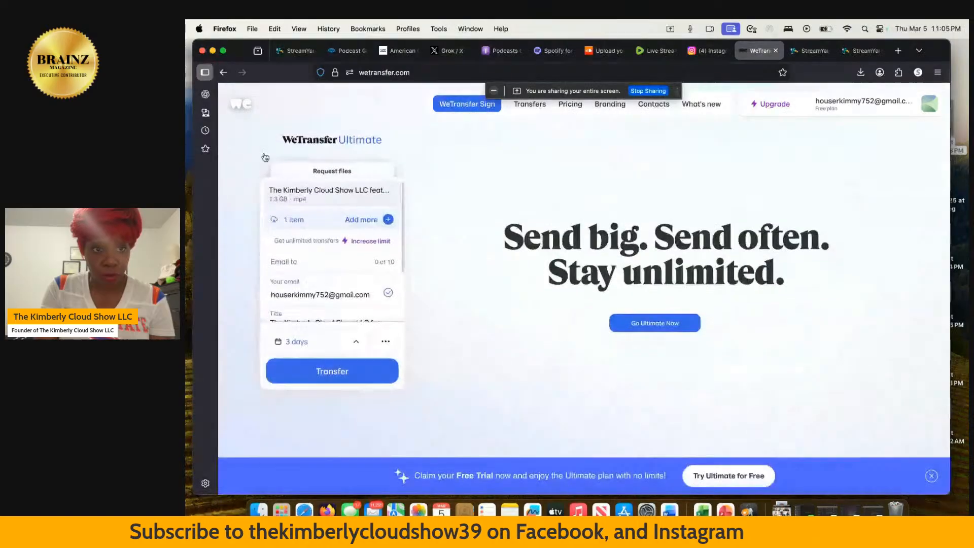
left_click(840, 53)
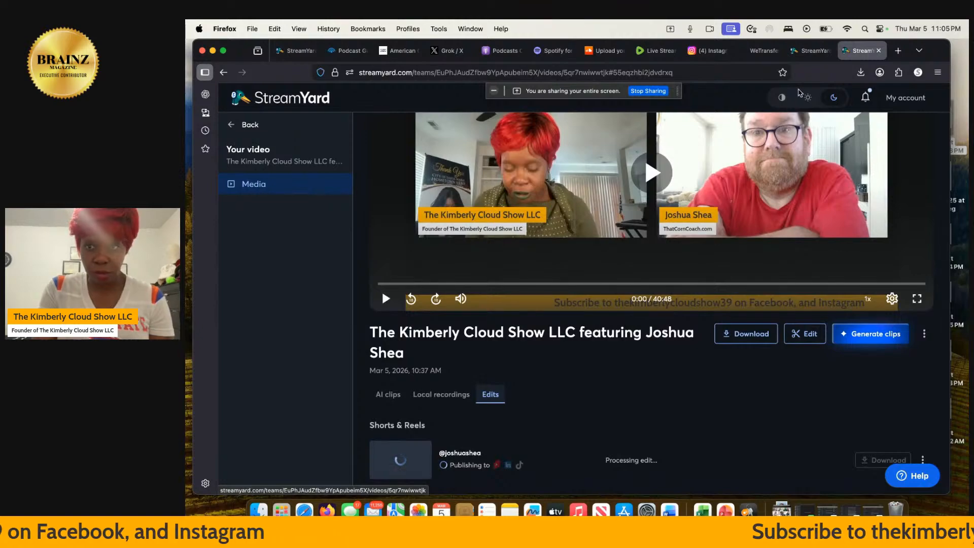
Reload the failed page, enter the broadcast studio and pick the solo host layout.
left_click(811, 56)
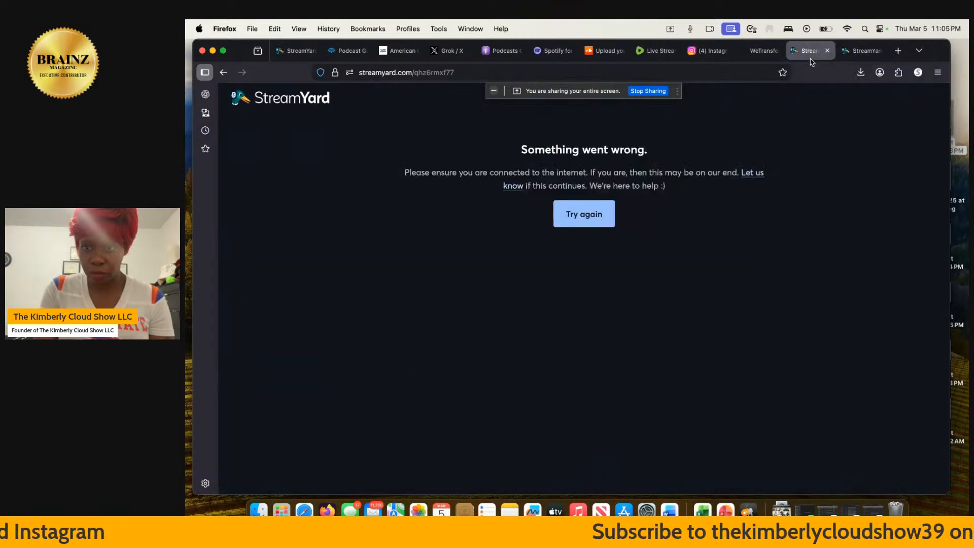
left_click(595, 215)
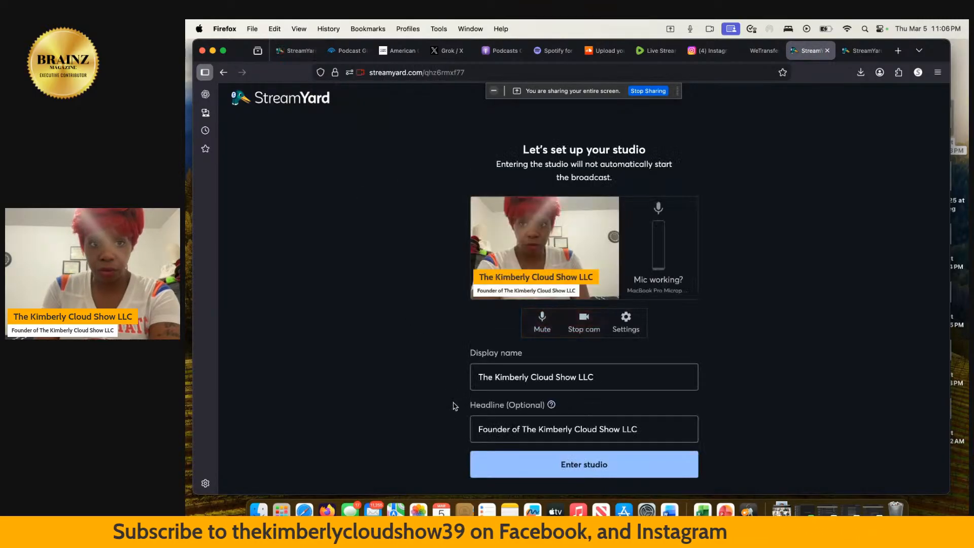
left_click(539, 477)
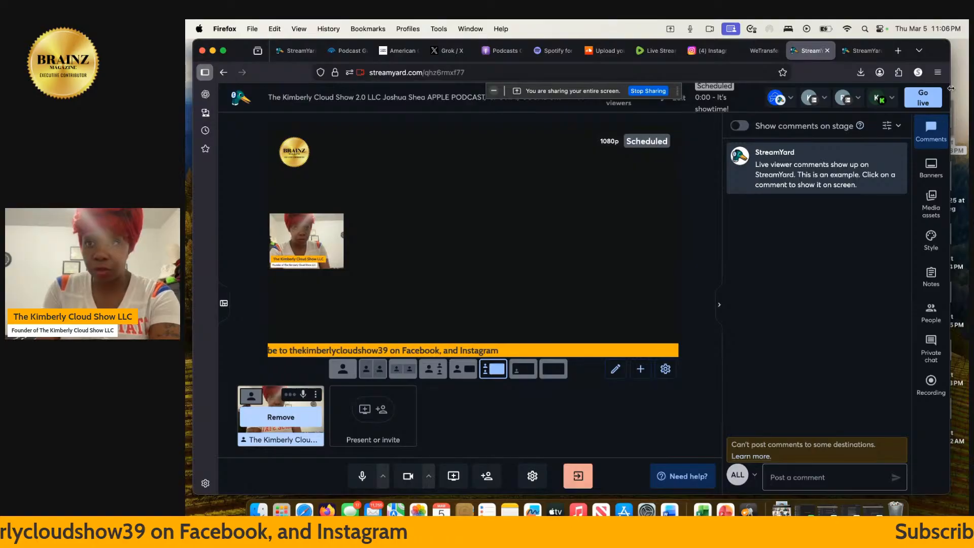
left_click(345, 371)
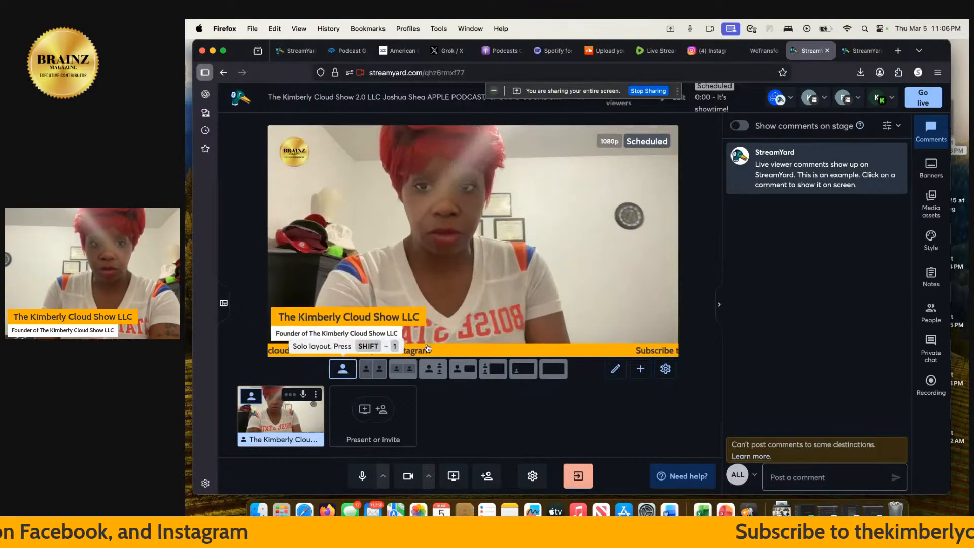
Go live without the intro video, then return to the episode recording page.
left_click(927, 104)
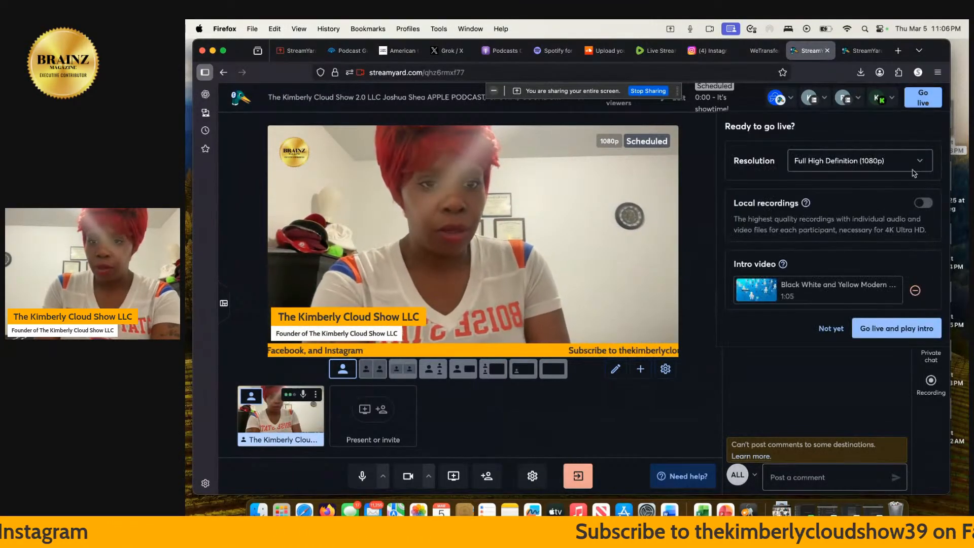
left_click(918, 292)
left_click(921, 328)
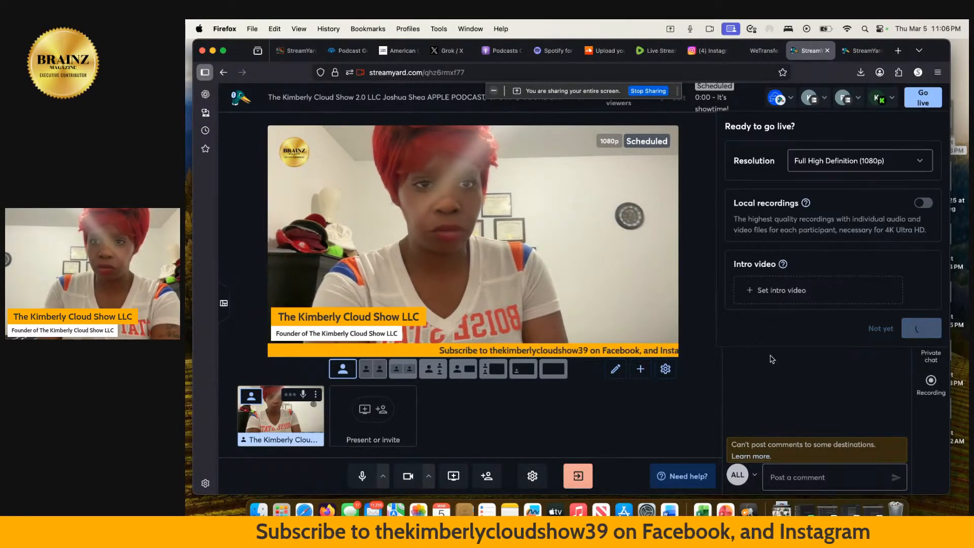
left_click(859, 51)
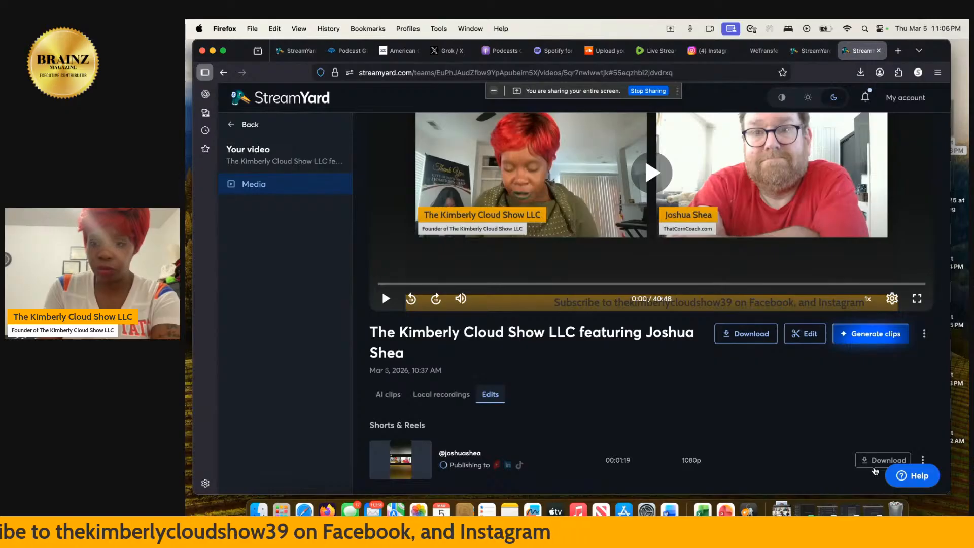
Download the full episode video recording, then close the downloads list and Download dialog.
left_click(874, 468)
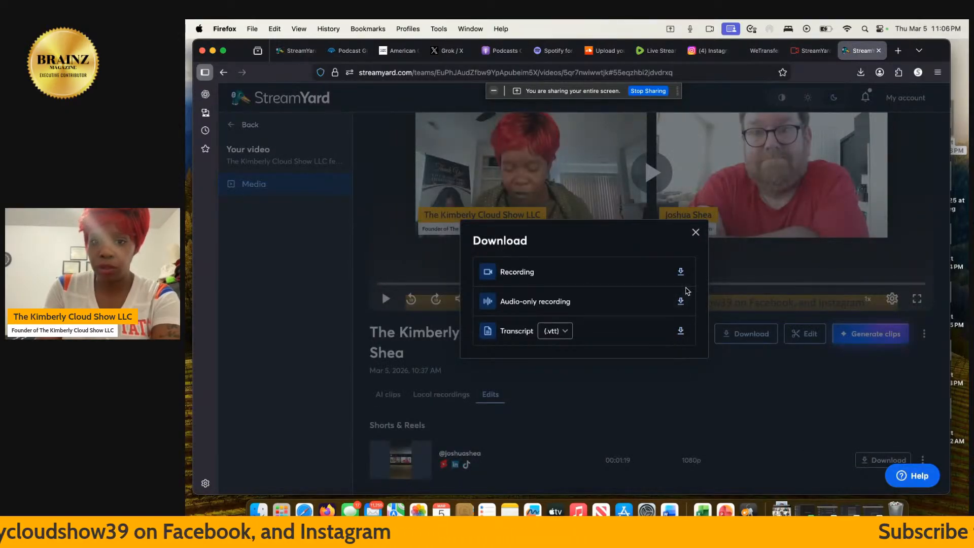
left_click(681, 272)
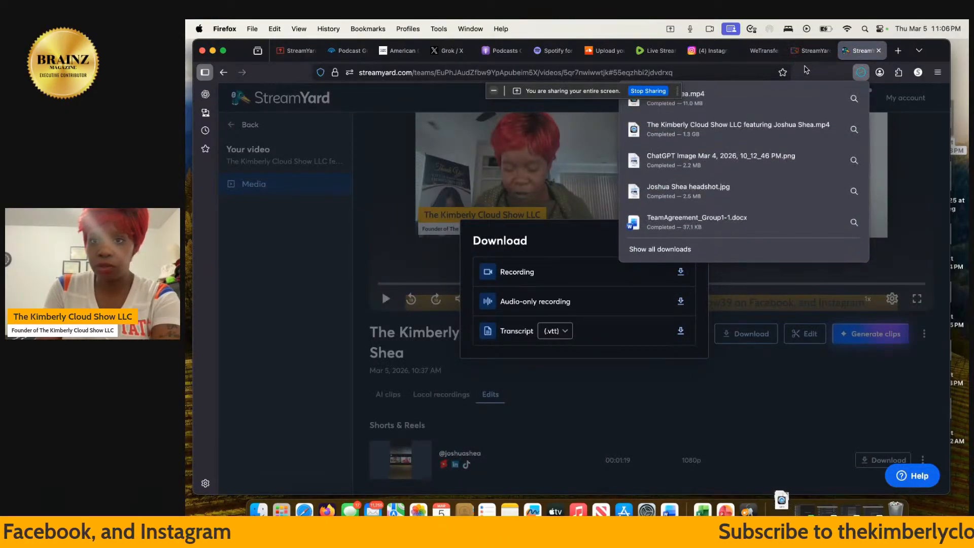
left_click(811, 71)
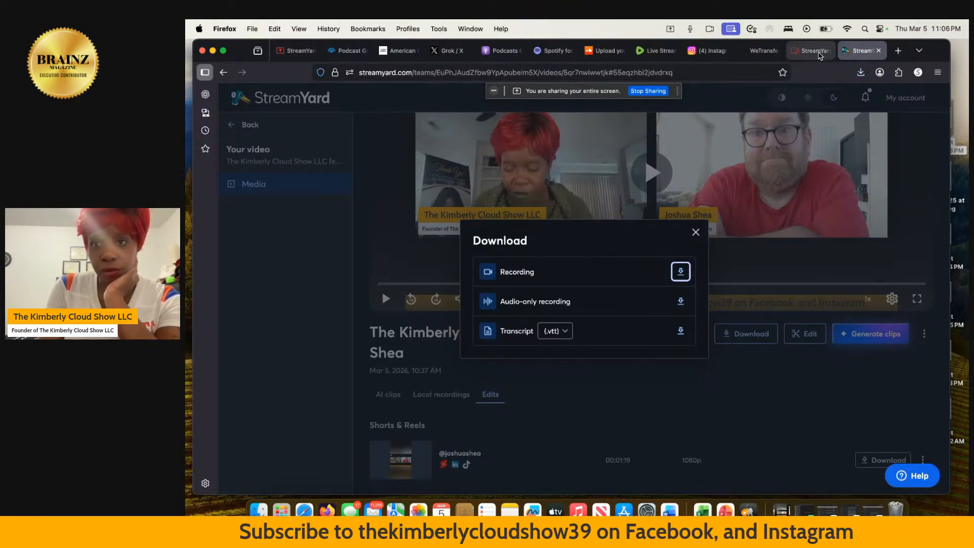
left_click(695, 233)
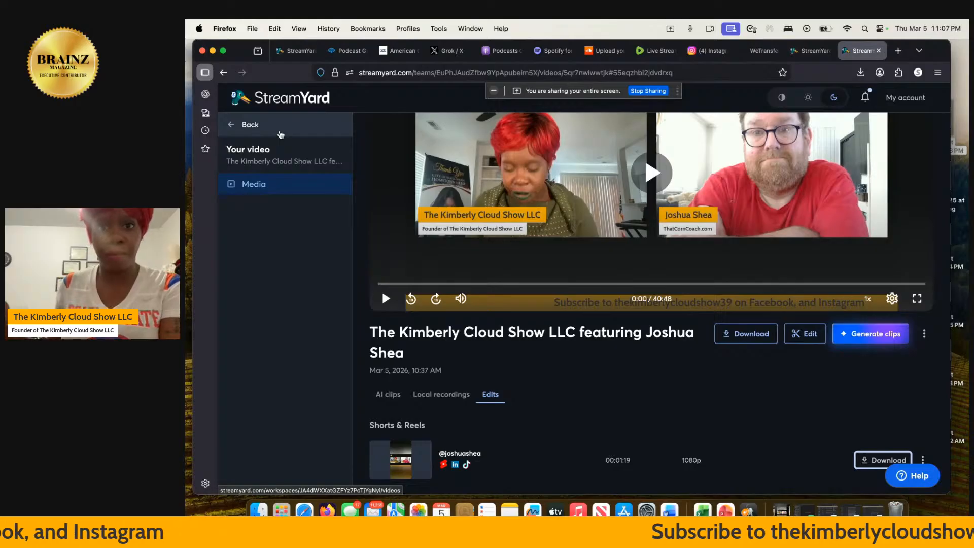
From the library, download the 40:48 episode's audio-only recording as an MP3.
left_click(280, 134)
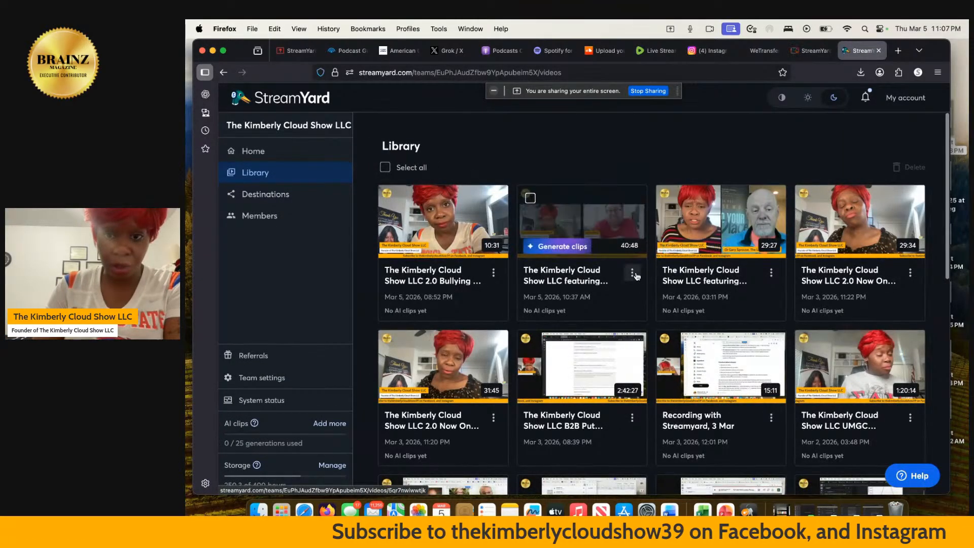
left_click(632, 272)
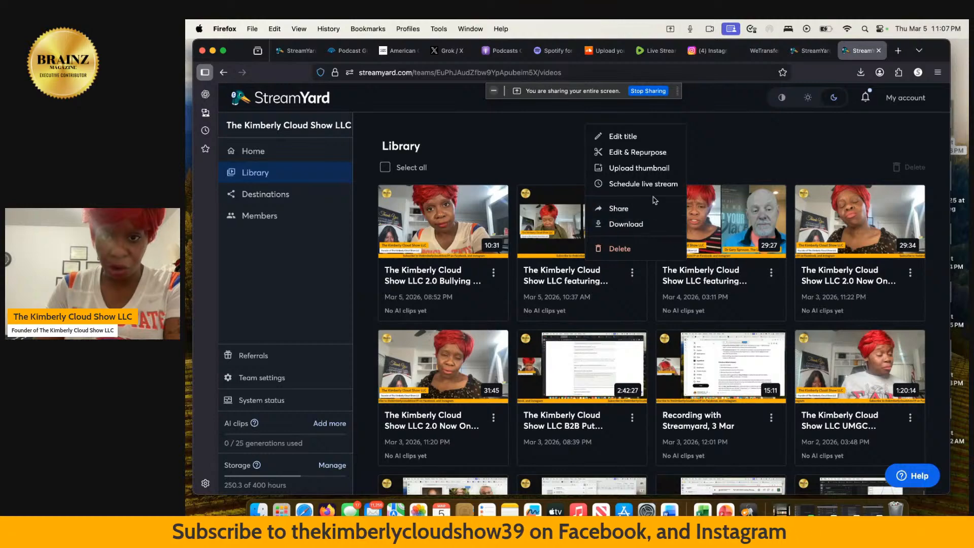
left_click(654, 225)
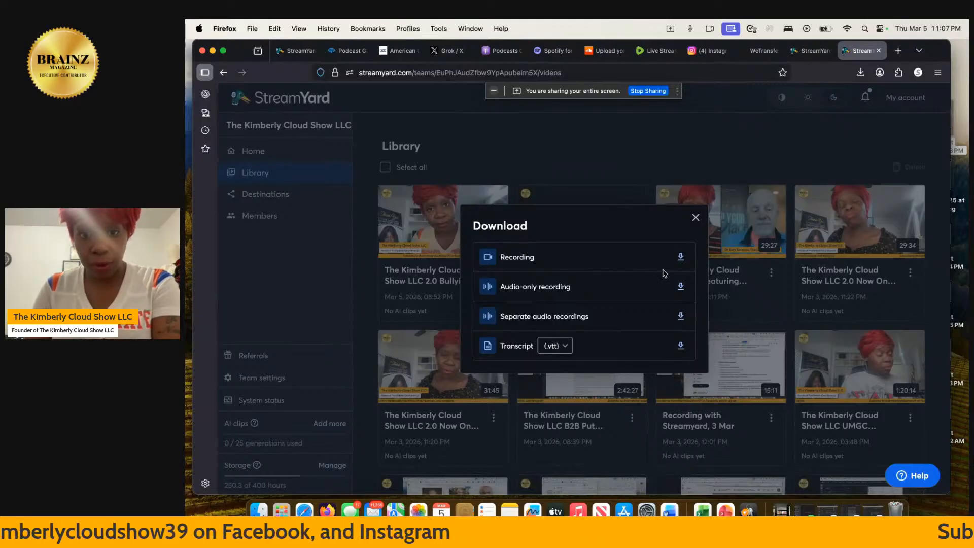
left_click(681, 287)
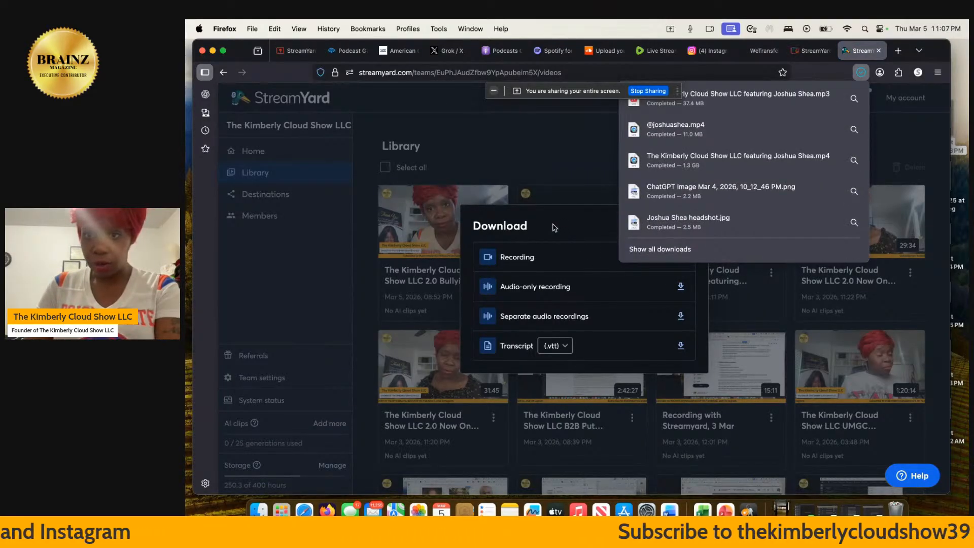
left_click(555, 228)
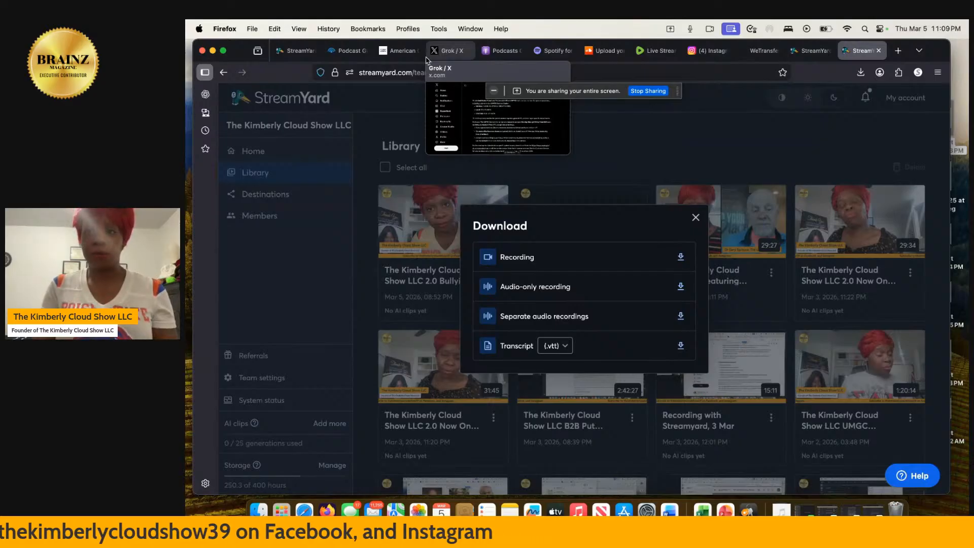
Dismiss the studio's streaming destination error and close the Library's Download dialog.
left_click(815, 51)
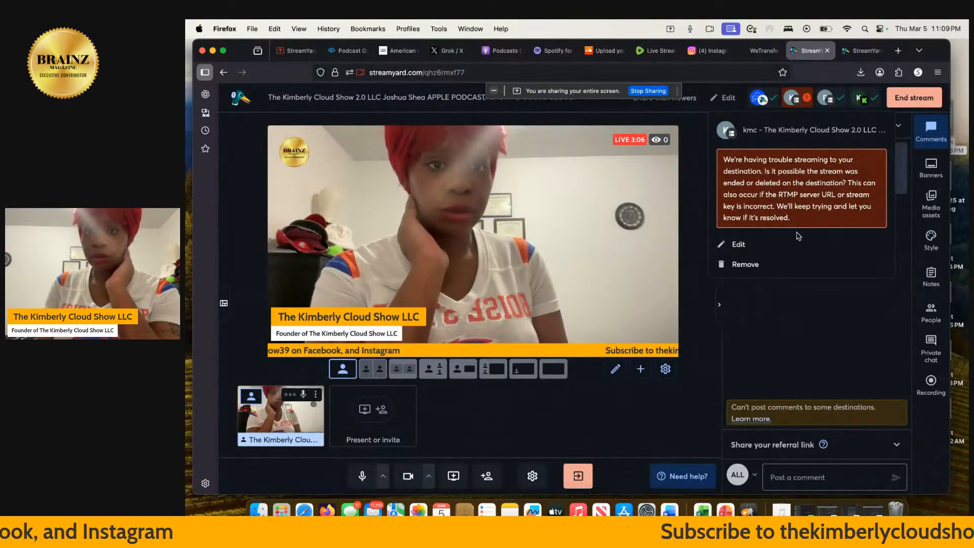
left_click(772, 284)
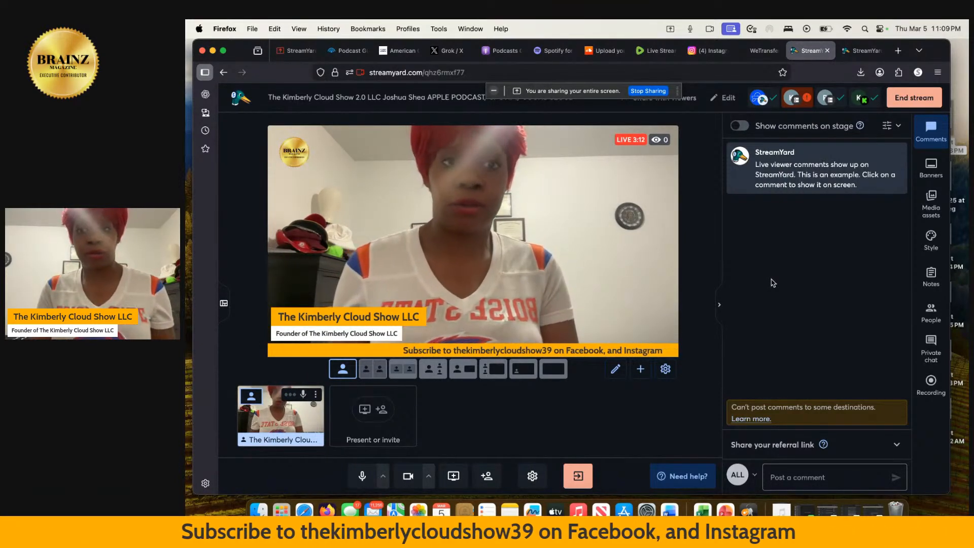
left_click(859, 55)
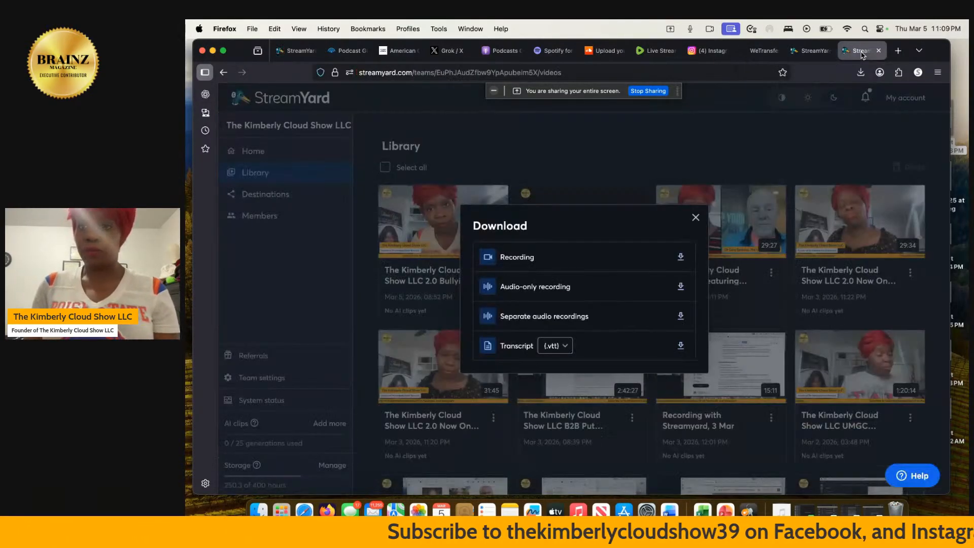
left_click(696, 218)
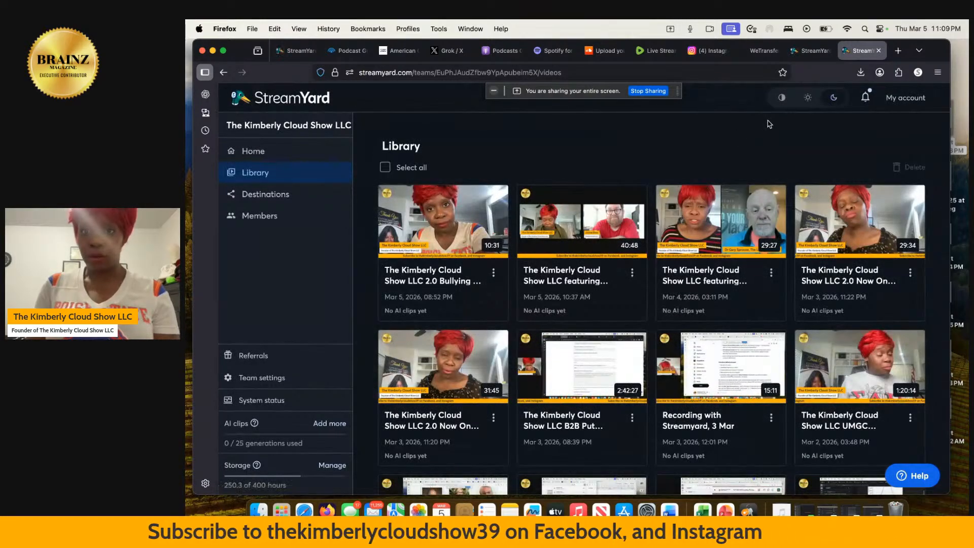
left_click(503, 53)
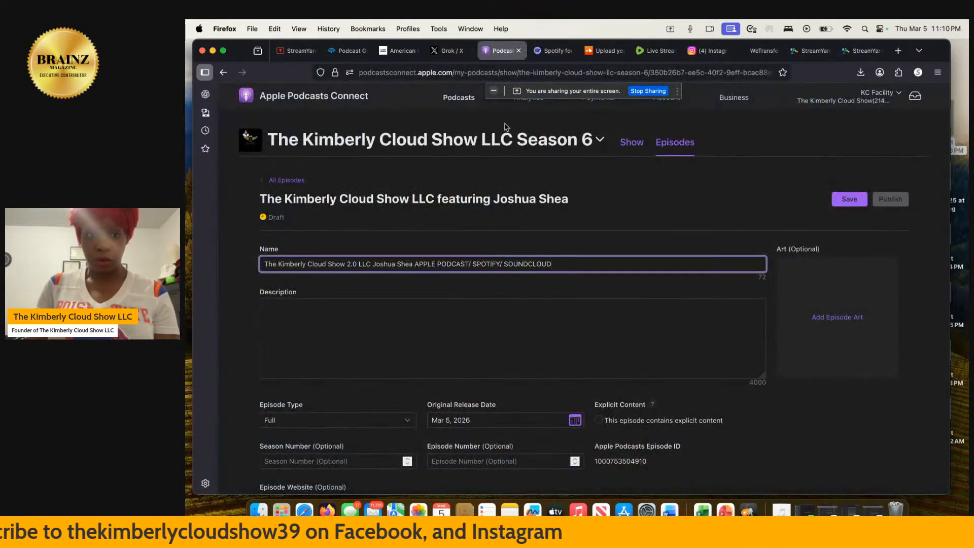
Start the Apple Podcasts episode description with "This individual".
left_click(420, 357)
type("T")
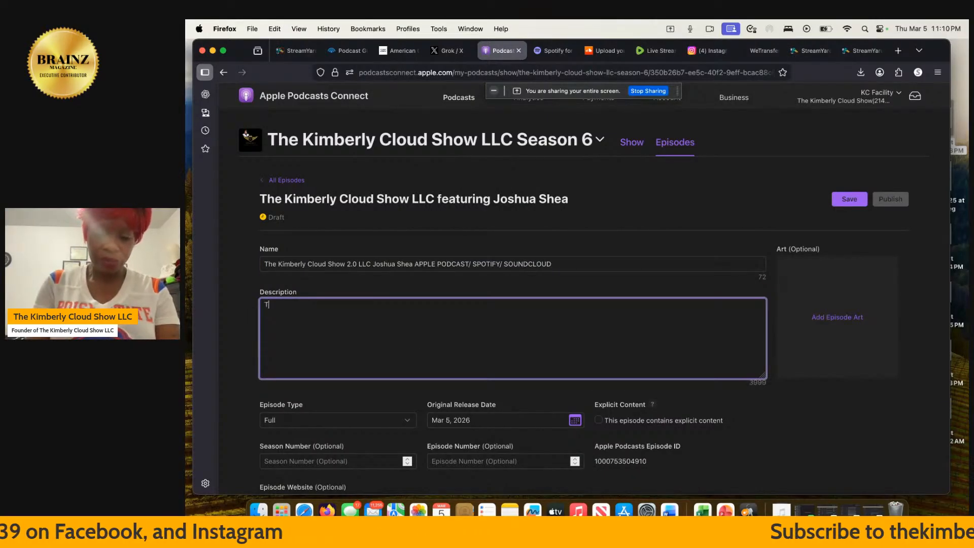
type("his indi")
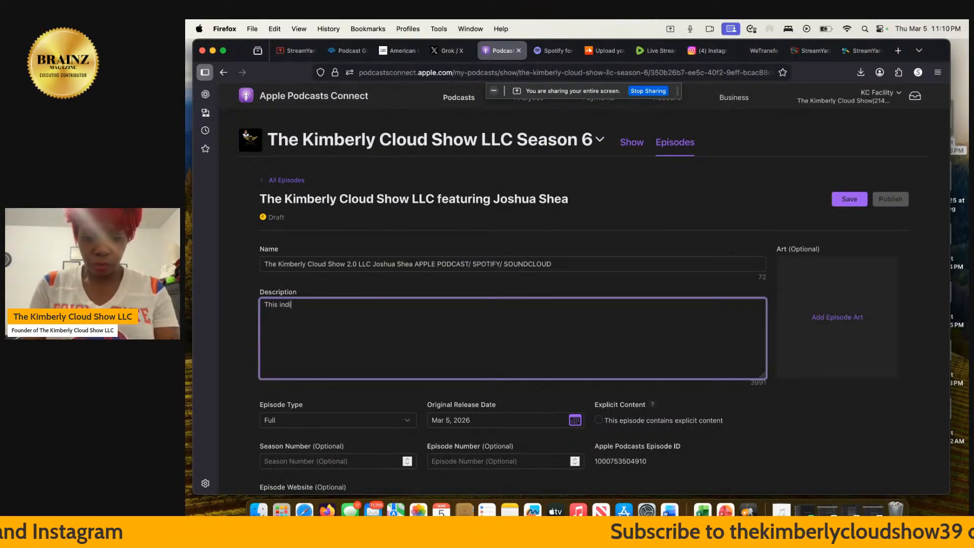
type("vidual ")
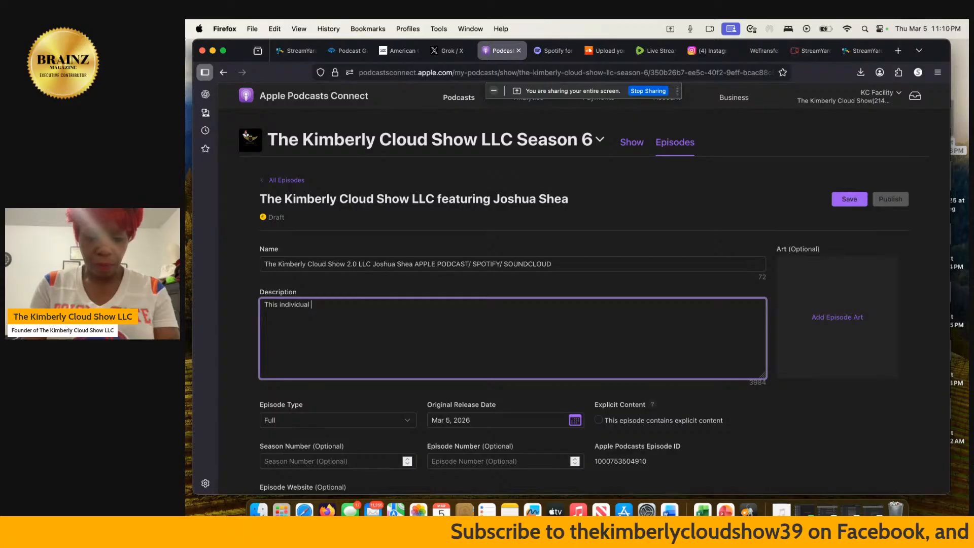
type("considere")
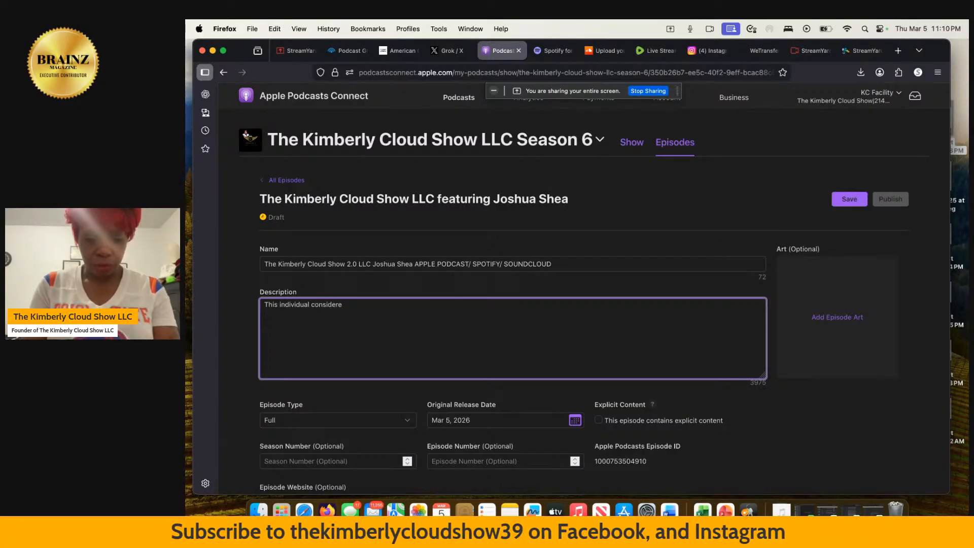
key("BackSpace")
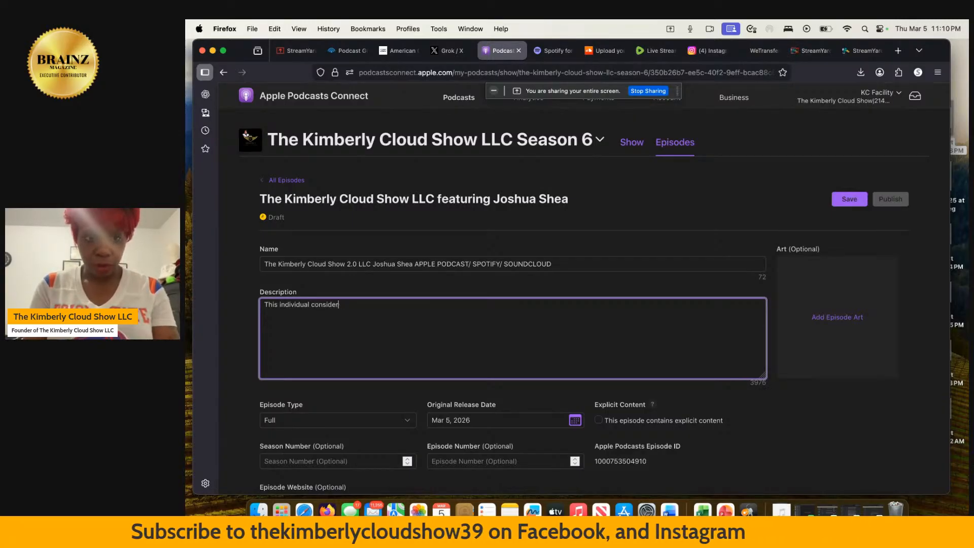
type("ed")
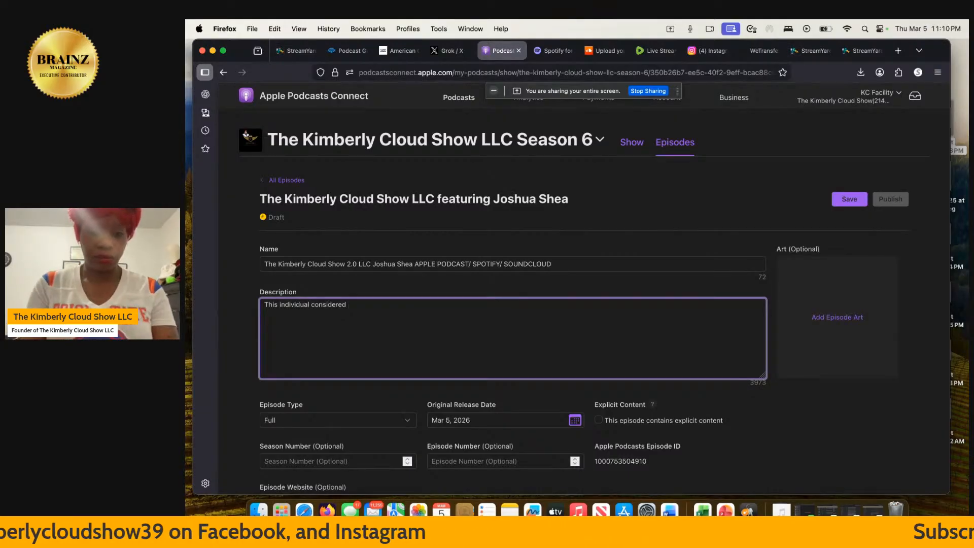
key("BackSpace")
key("BackSpace")
key("BackSpace")
key("BackSpace")
key("BackSpace")
key("BackSpace")
key("BackSpace")
key("BackSpace")
key("BackSpace")
key("BackSpace")
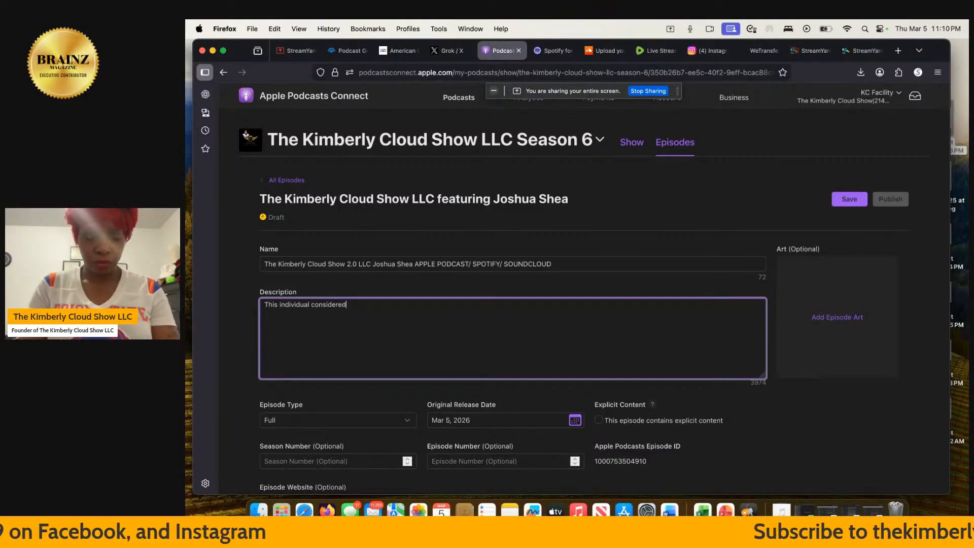
key("BackSpace")
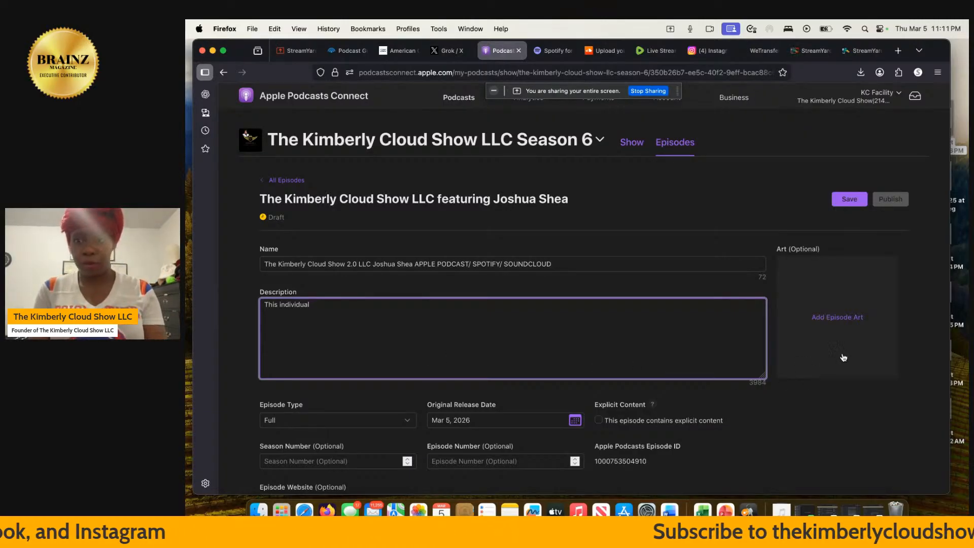
Cancel adding episode artwork, then remove the shared screen from the StreamYard stage.
left_click(863, 315)
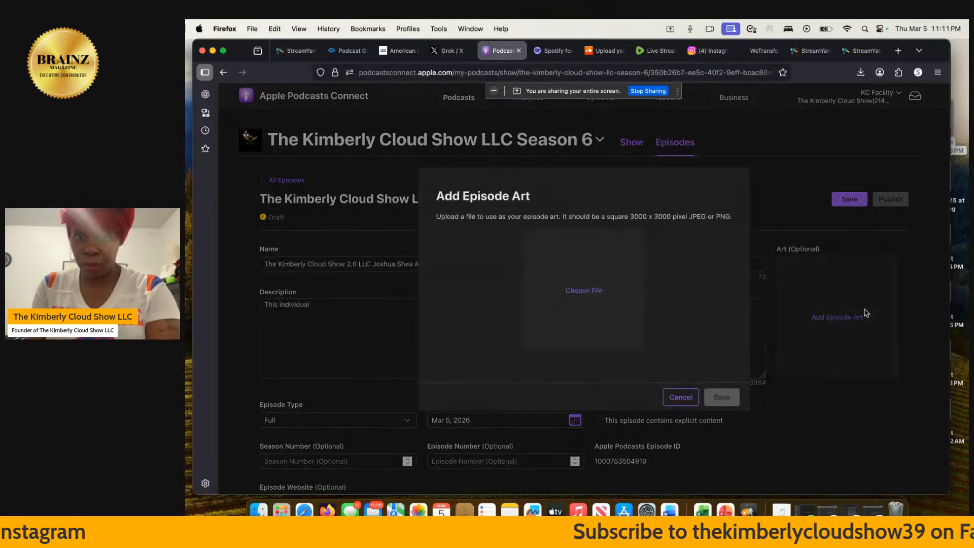
left_click(680, 397)
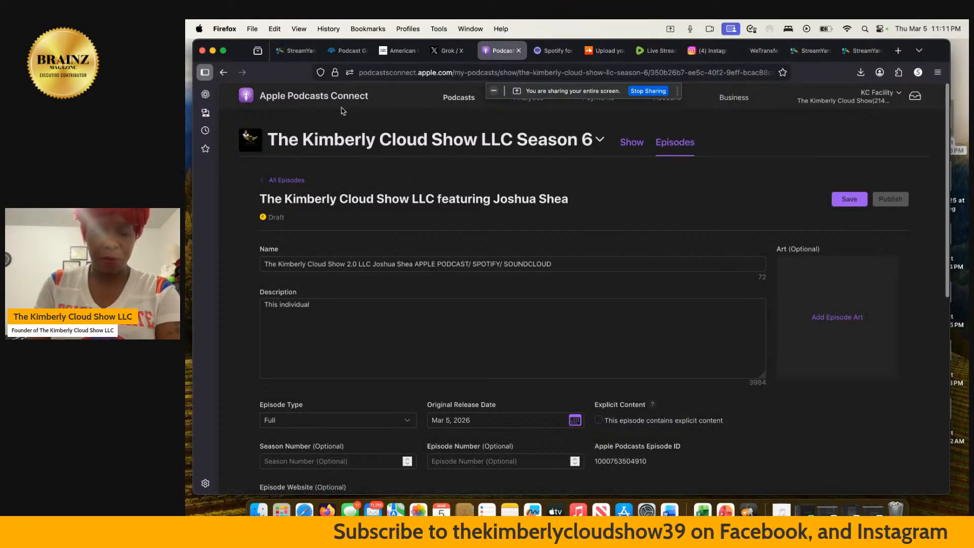
left_click(296, 51)
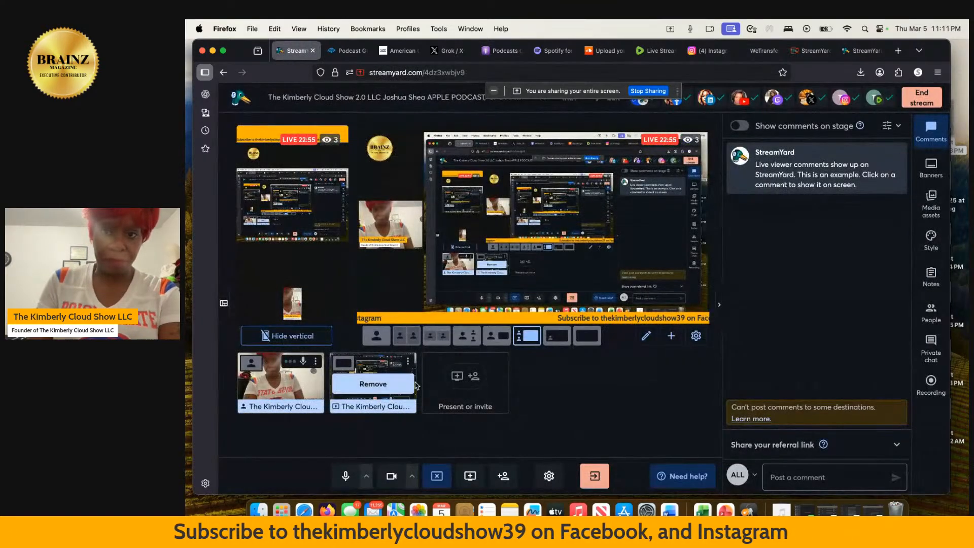
left_click(376, 381)
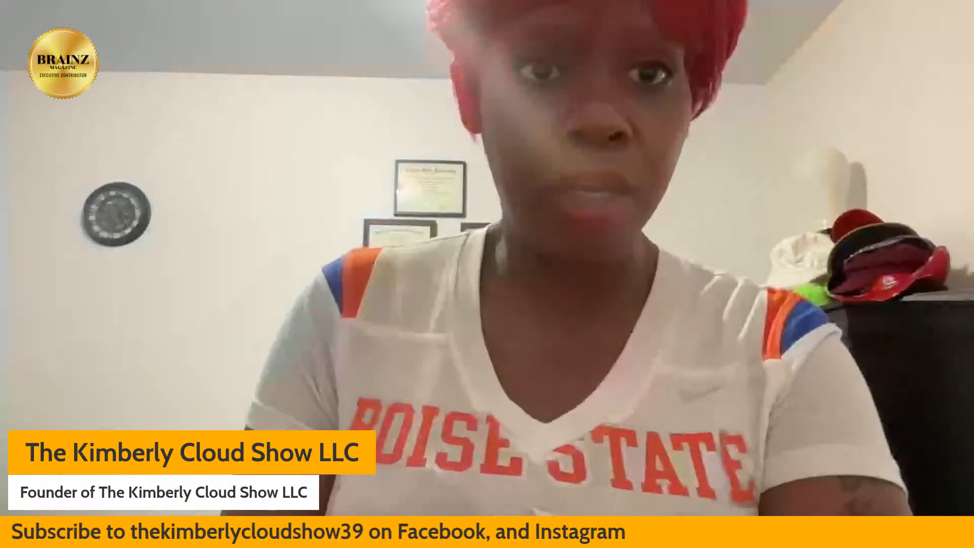